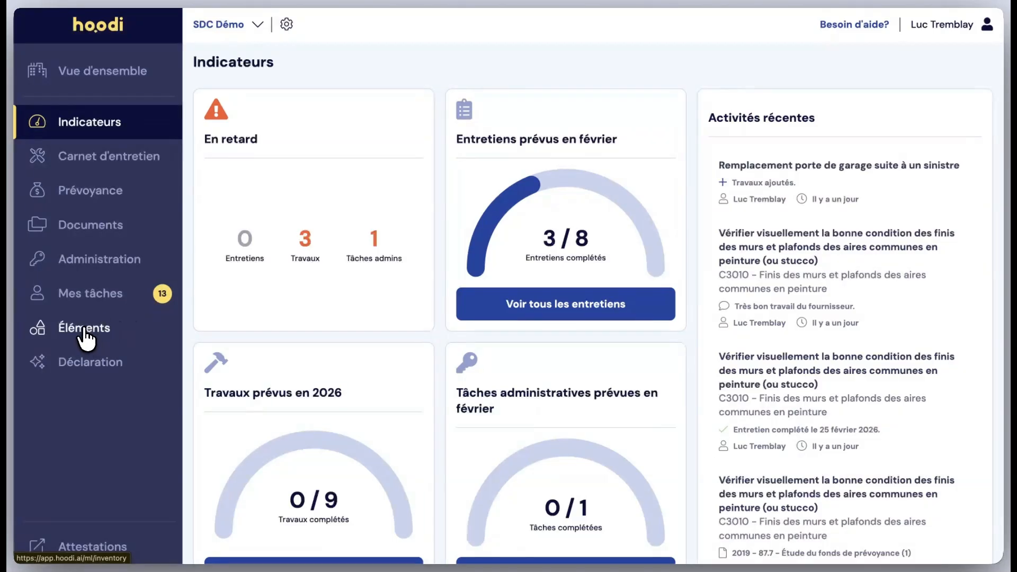
Open the inventory of building elements.
left_click(86, 327)
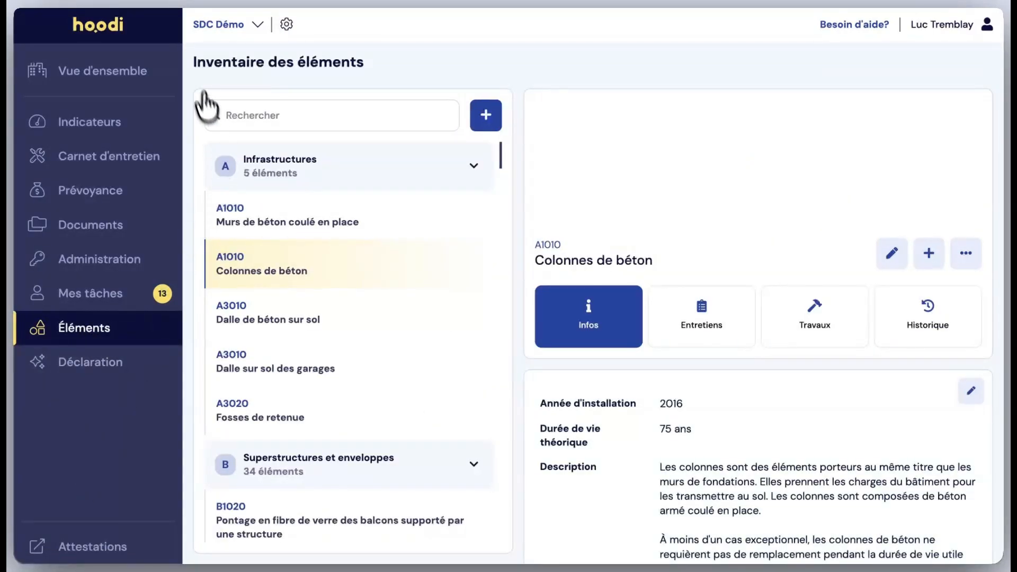
left_click_drag(191, 63, 370, 66)
left_click(373, 70)
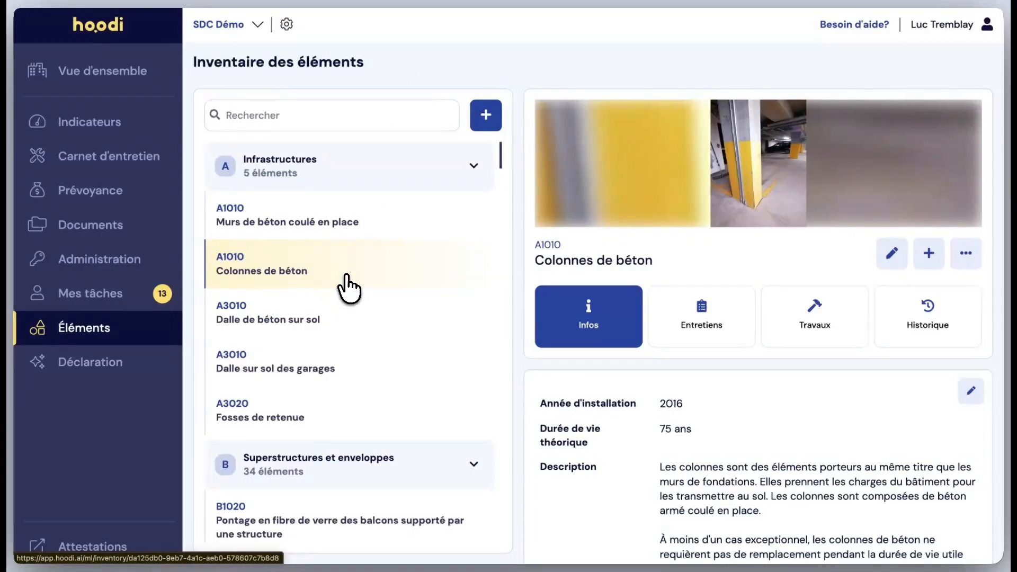
Browse the element inventory, viewing the Fosses de retenue record and returning to Colonnes de béton.
scroll(352, 288, "down", 1)
scroll(349, 288, "down", 1)
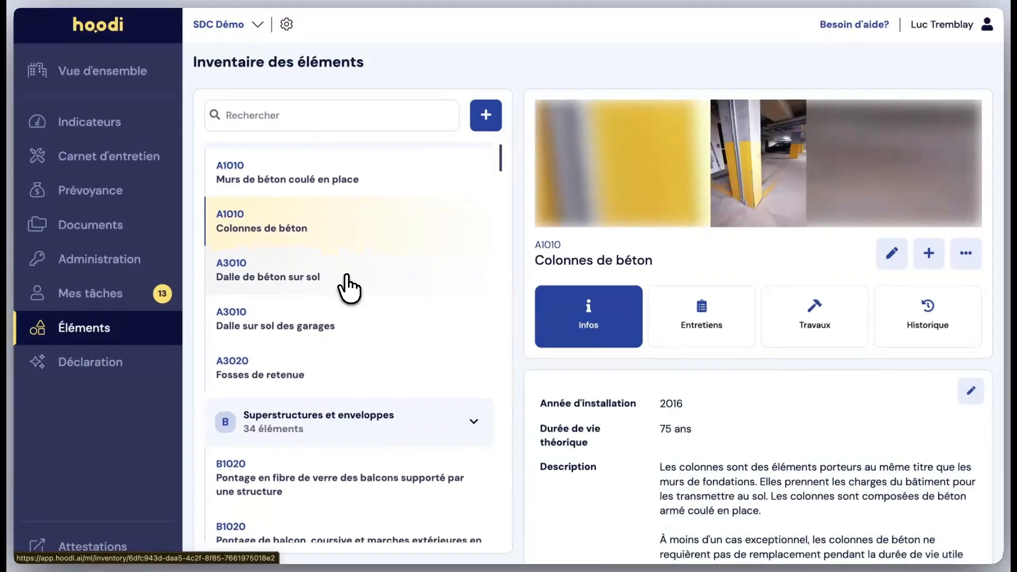
left_click(337, 377)
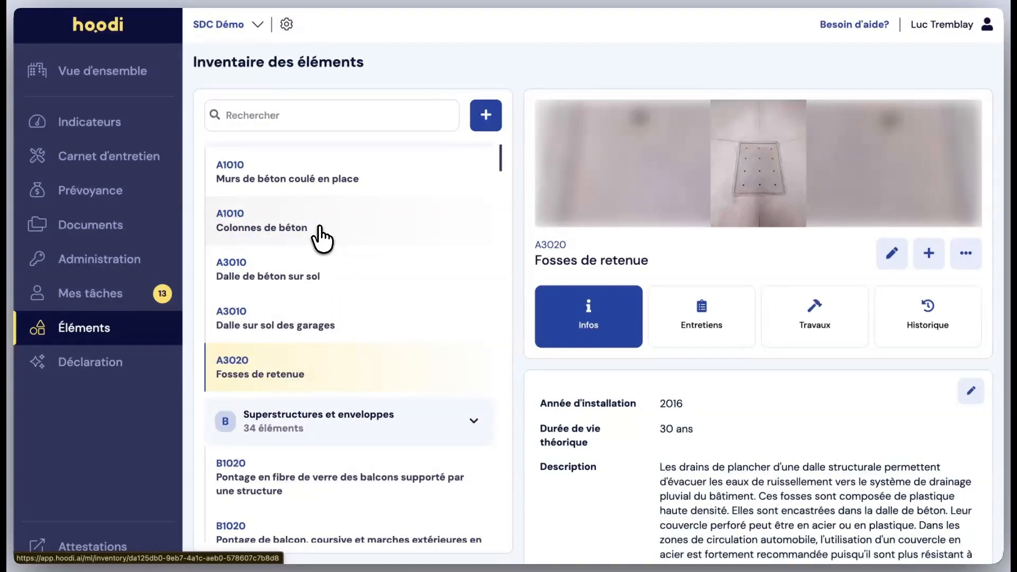
left_click(331, 236)
scroll(337, 344, "down", 5)
scroll(341, 351, "down", 5)
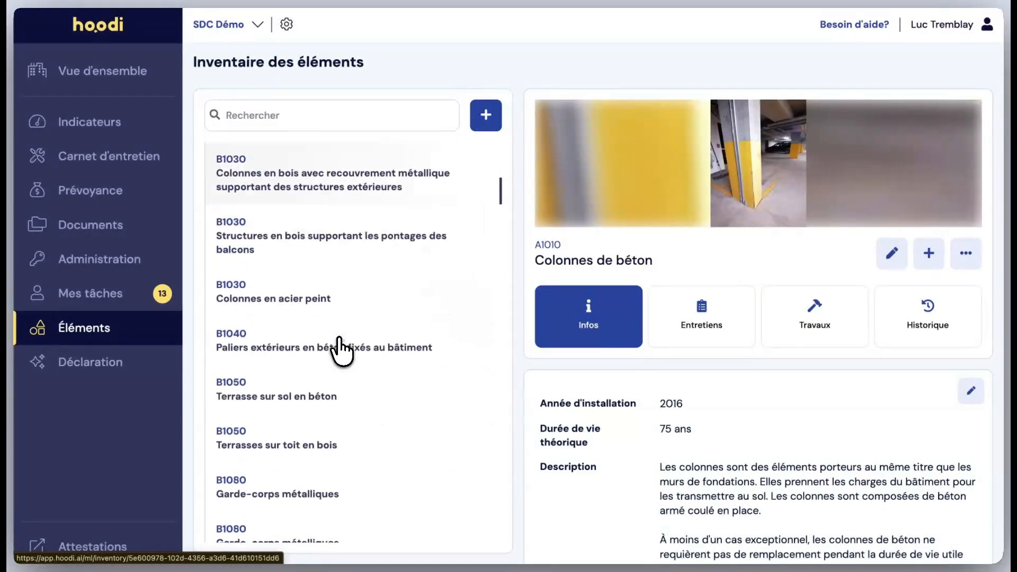
scroll(341, 351, "up", 10)
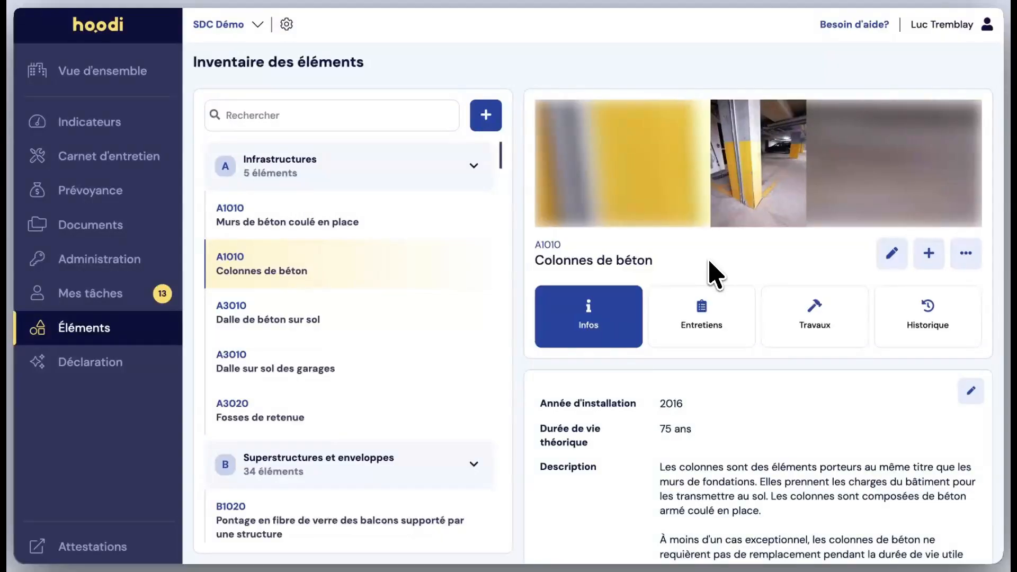
Look at the Colonnes de béton photos and examine the element's description, inclusions and location.
left_click(961, 125)
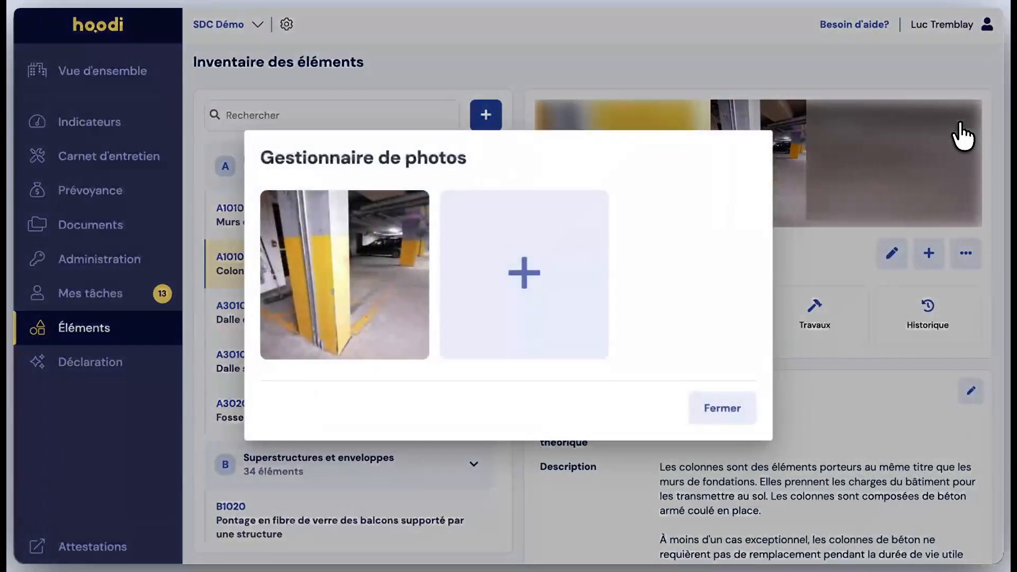
left_click(718, 409)
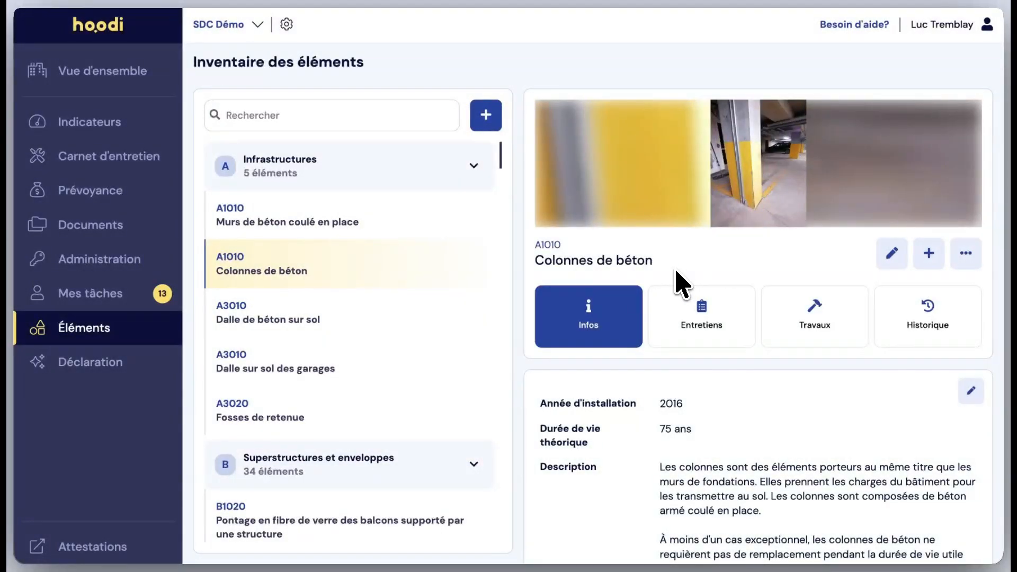
scroll(680, 283, "down", 4)
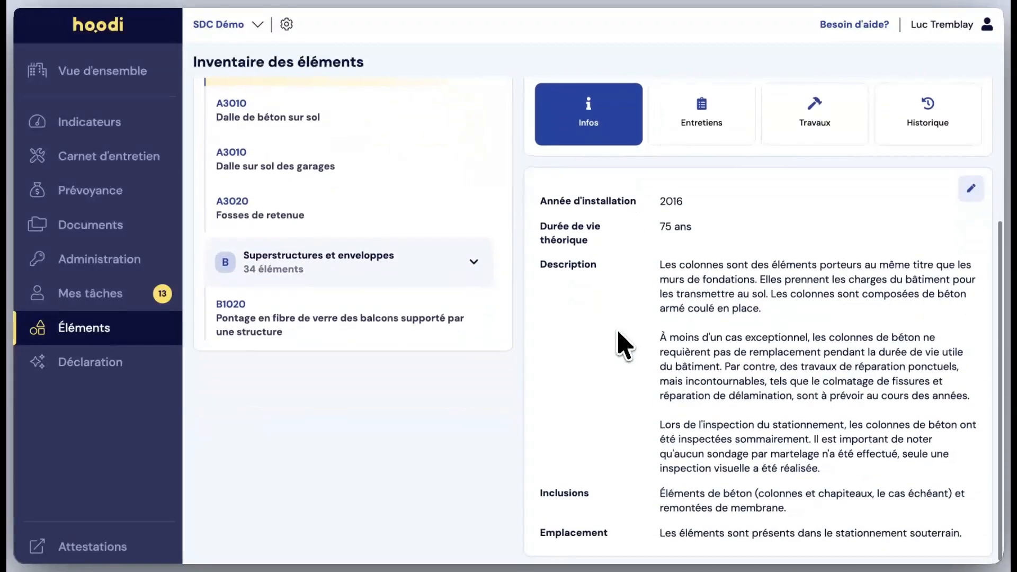
scroll(629, 332, "down", 1)
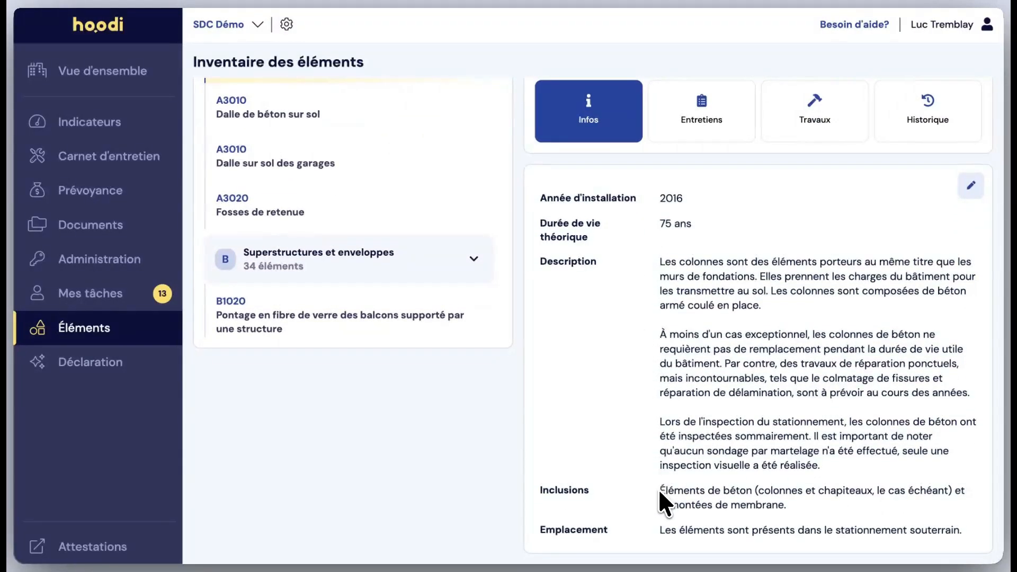
left_click_drag(659, 492, 858, 526)
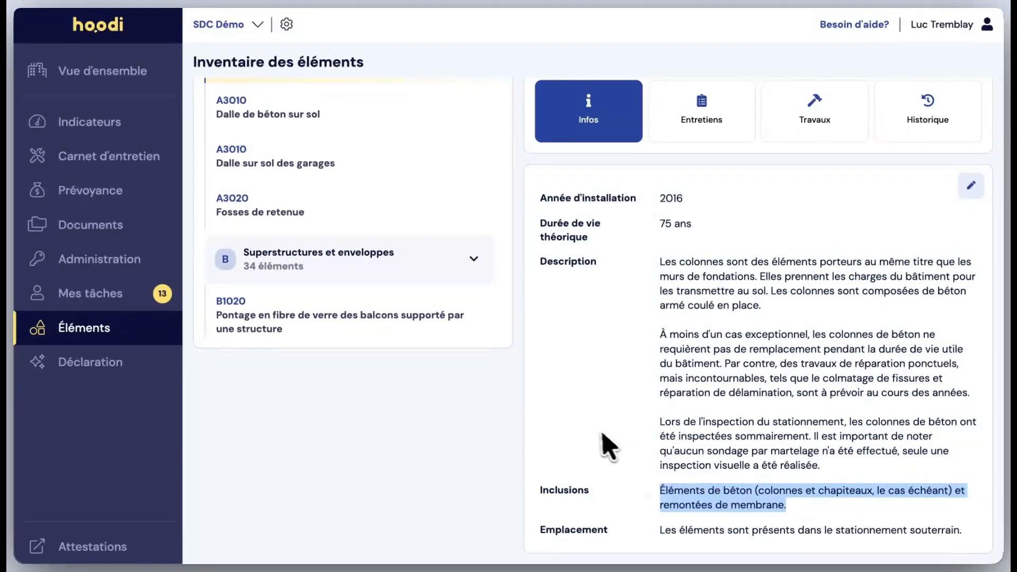
left_click_drag(661, 530, 672, 528)
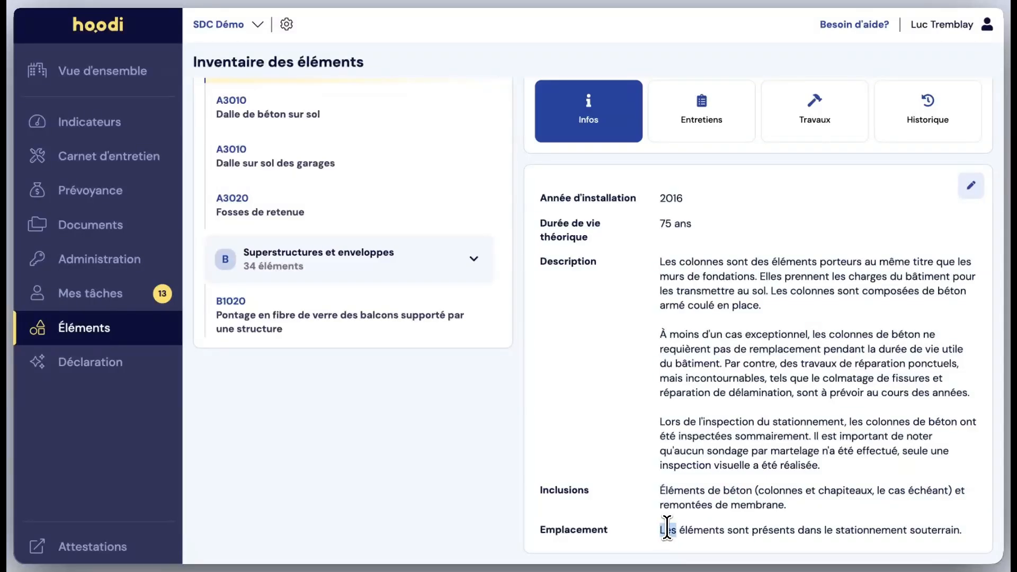
triple_click(667, 529)
scroll(586, 333, "up", 5)
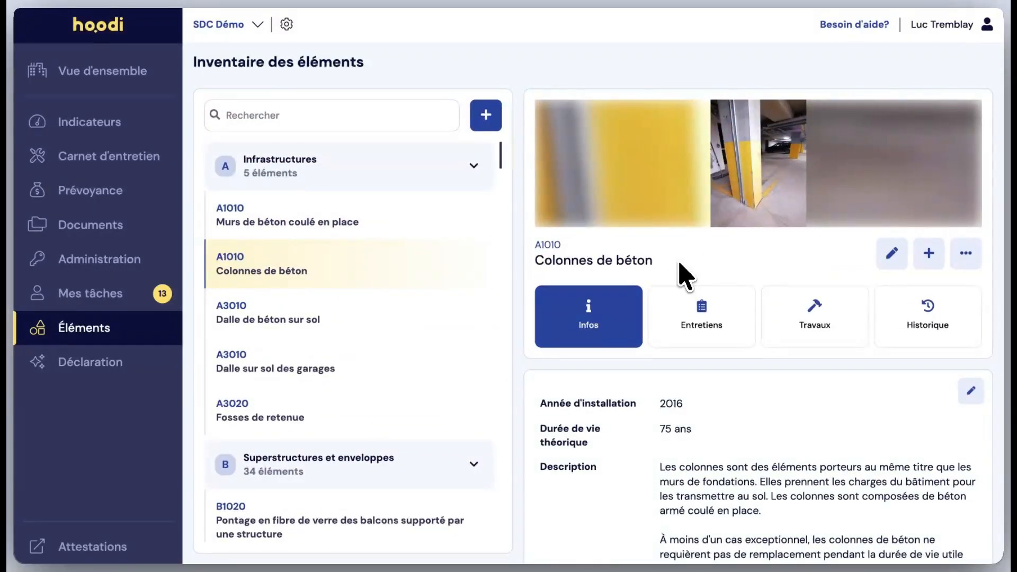
View the works planned for Colonnes de béton and its scheduled maintenance tasks.
left_click(711, 319)
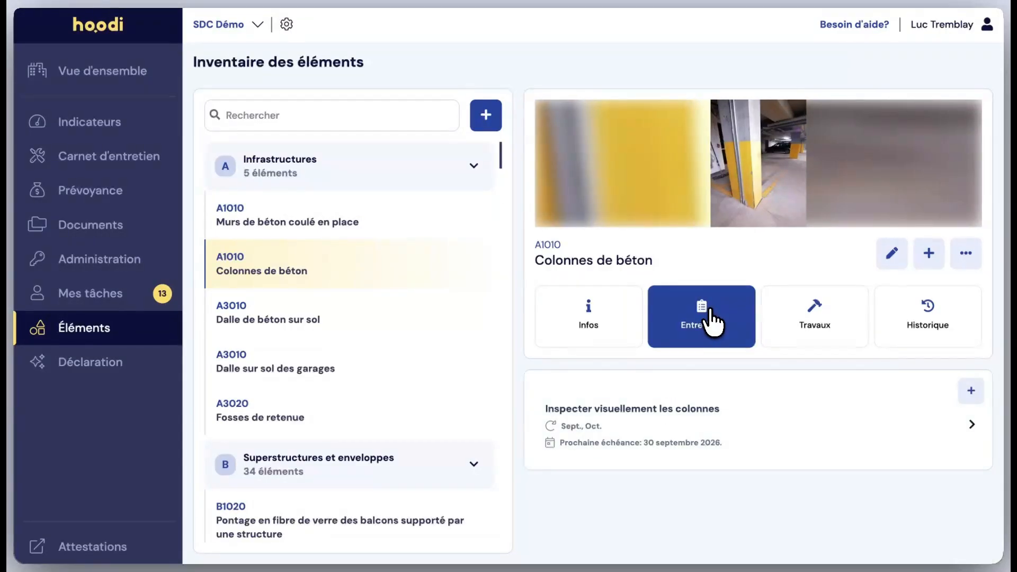
left_click(782, 327)
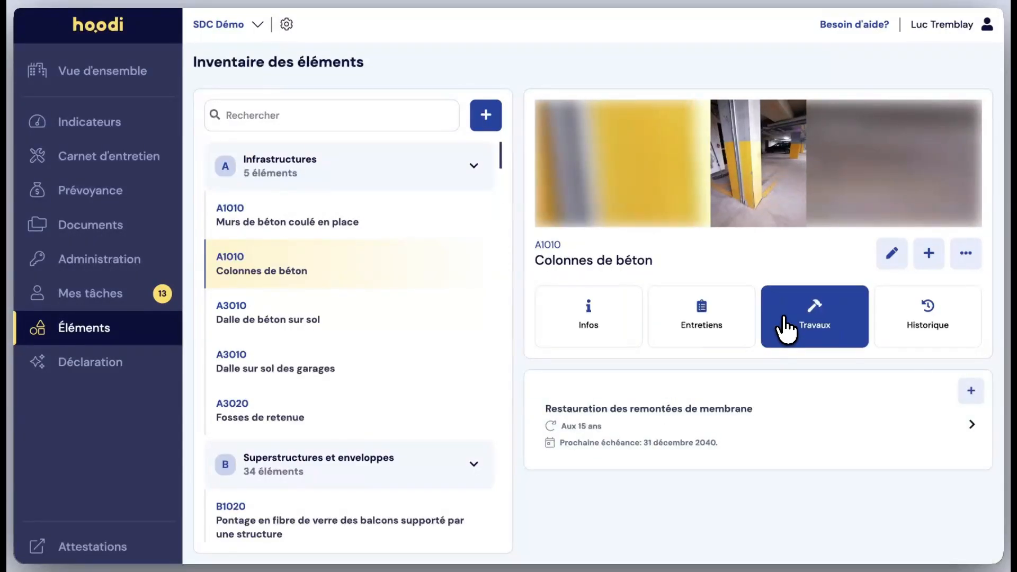
left_click(691, 331)
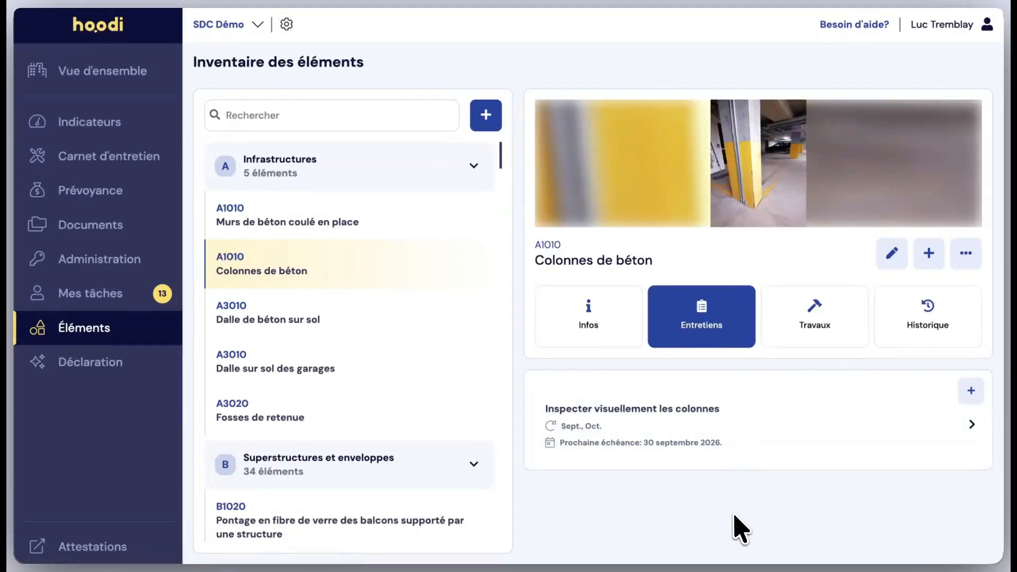
Start a new maintenance task for Colonnes de béton and review its priority choices without selecting one.
left_click(972, 392)
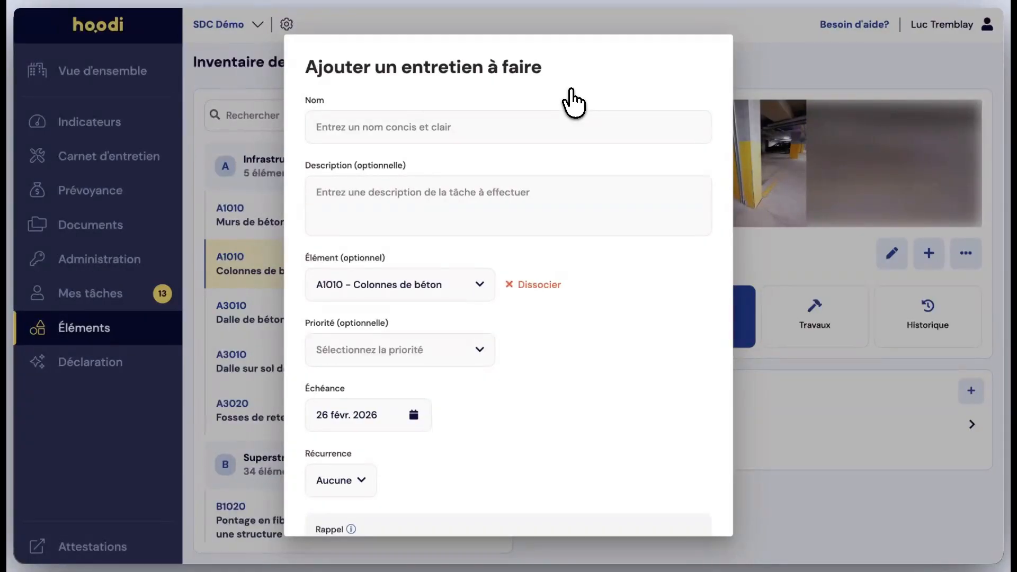
left_click(488, 102)
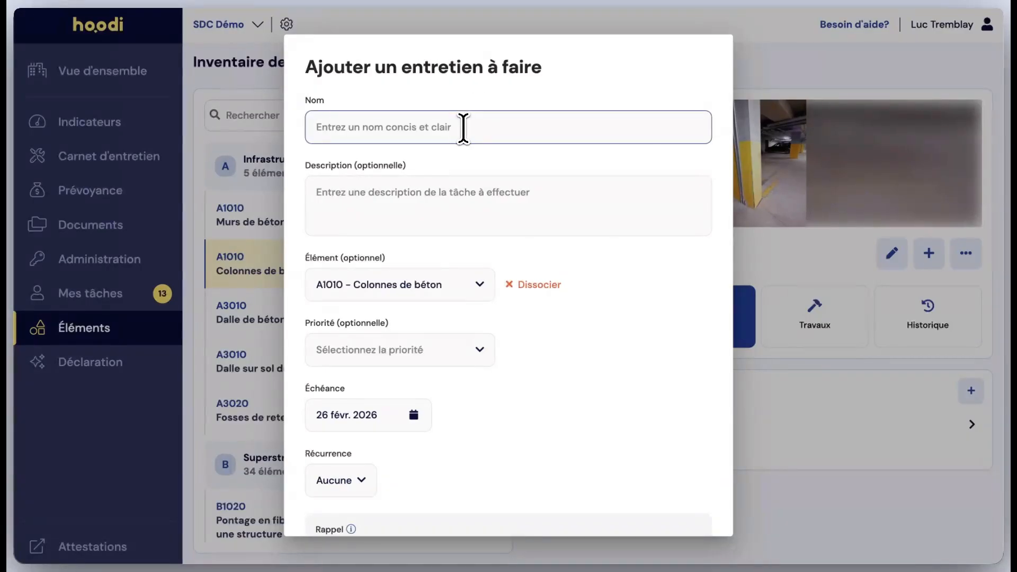
left_click(430, 193)
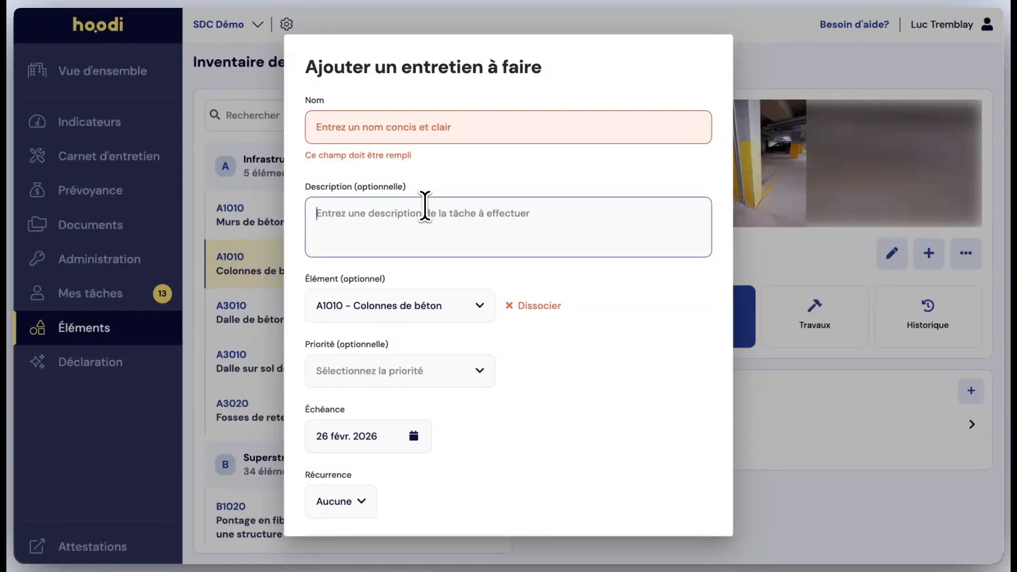
scroll(425, 207, "down", 2)
left_click(415, 261)
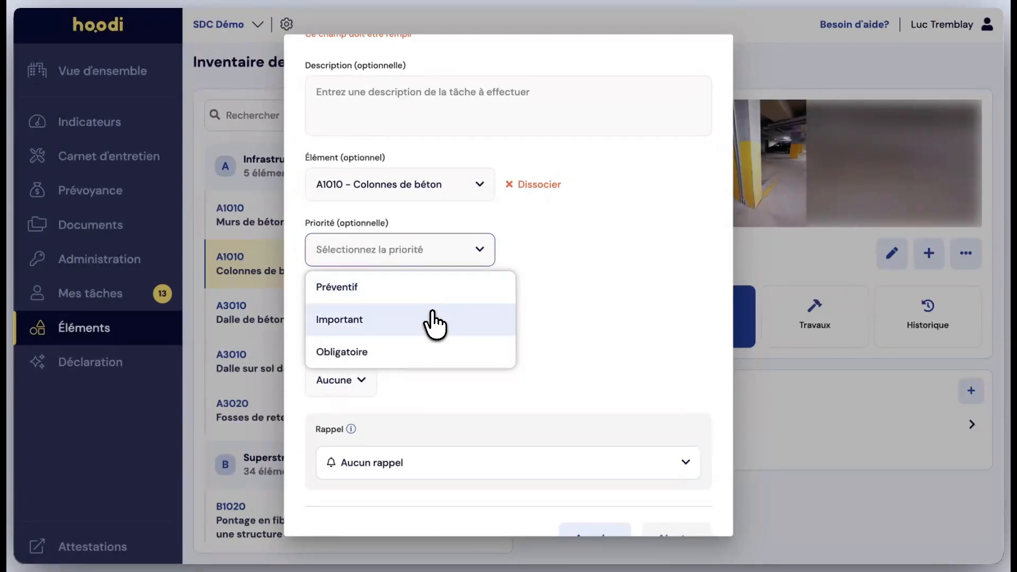
left_click(638, 353)
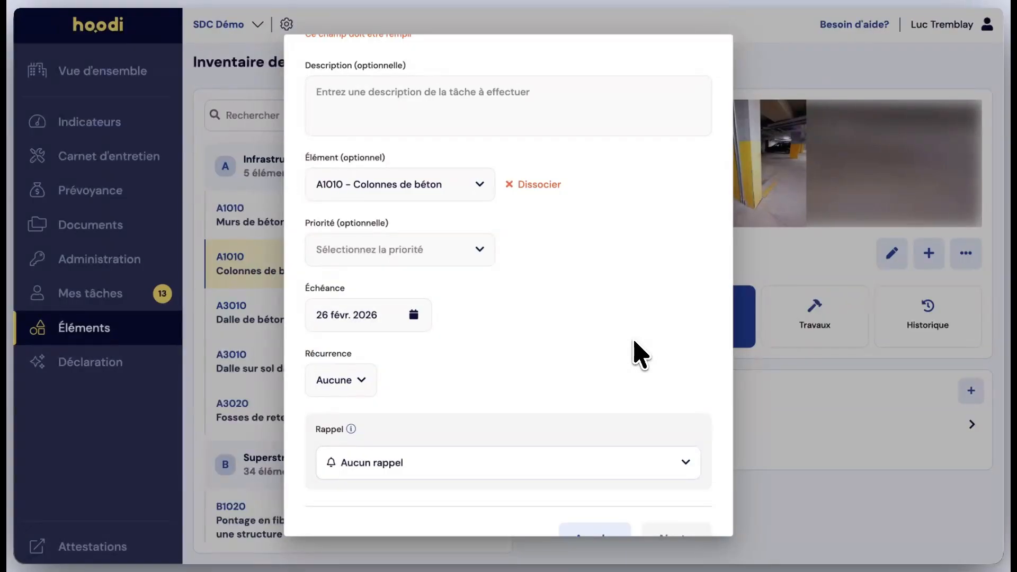
scroll(466, 366, "down", 1)
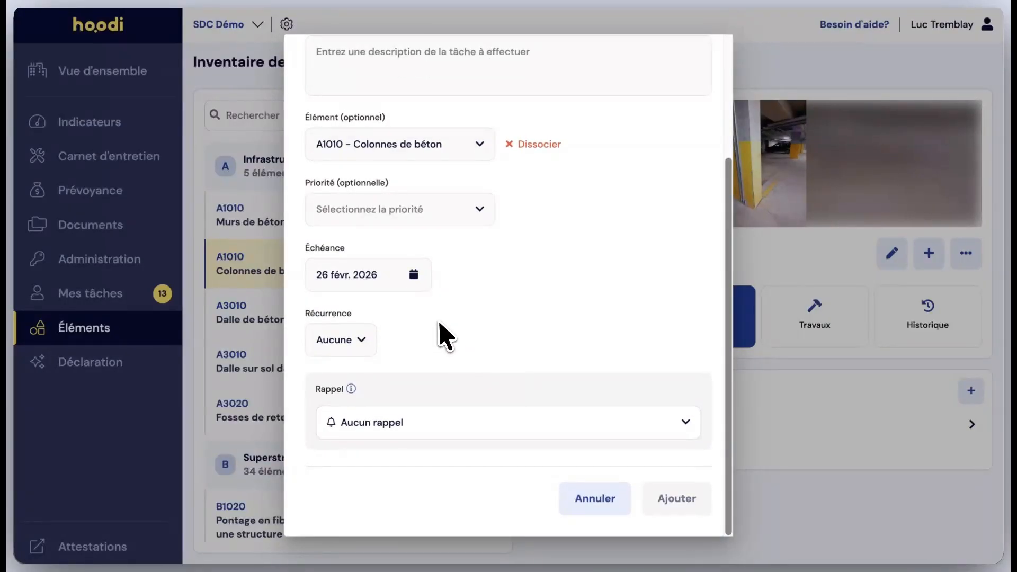
Look through the due date calendar up to June 2026 without picking another date.
left_click(414, 275)
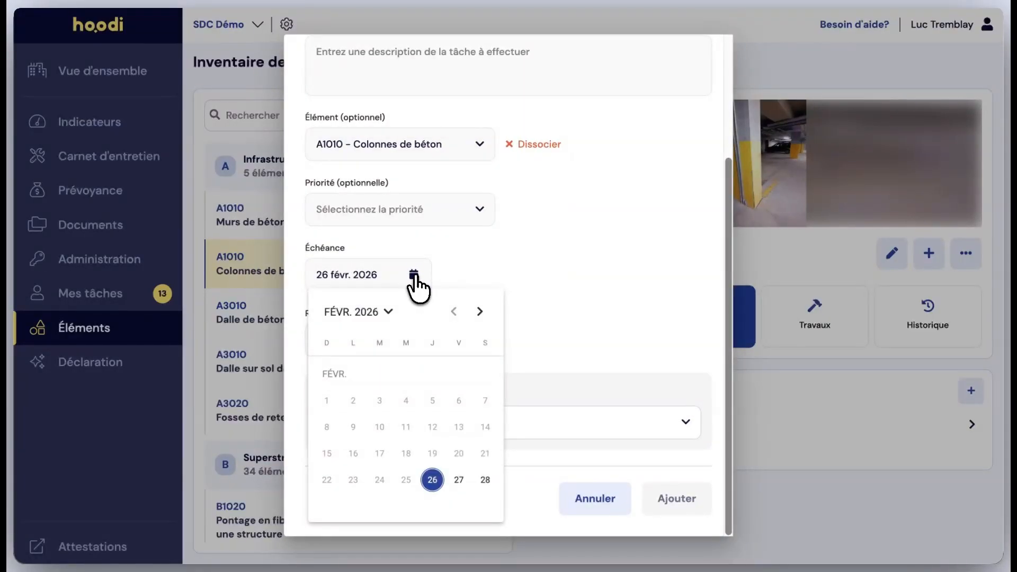
left_click(480, 314)
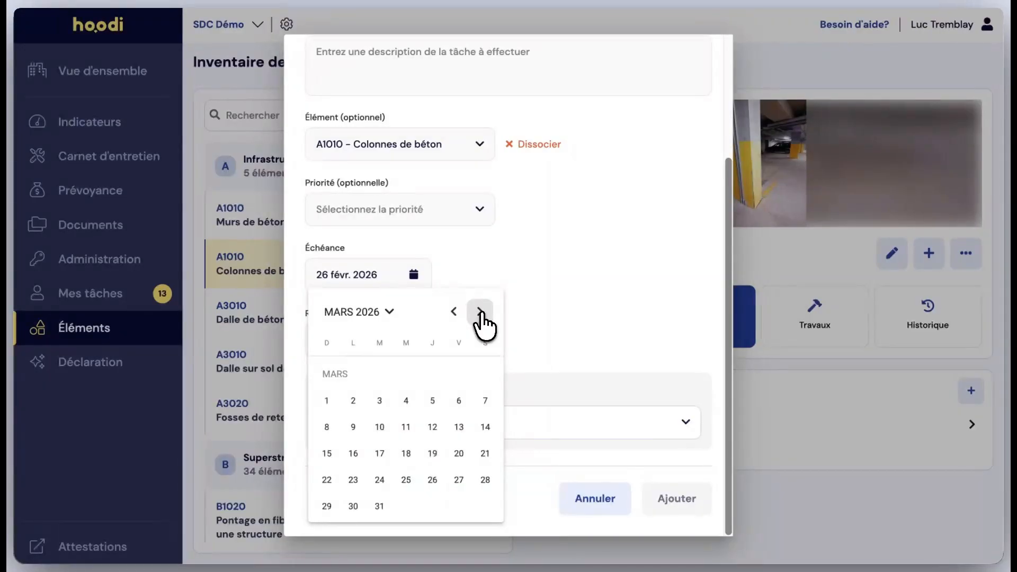
left_click(480, 315)
left_click(481, 315)
left_click(482, 315)
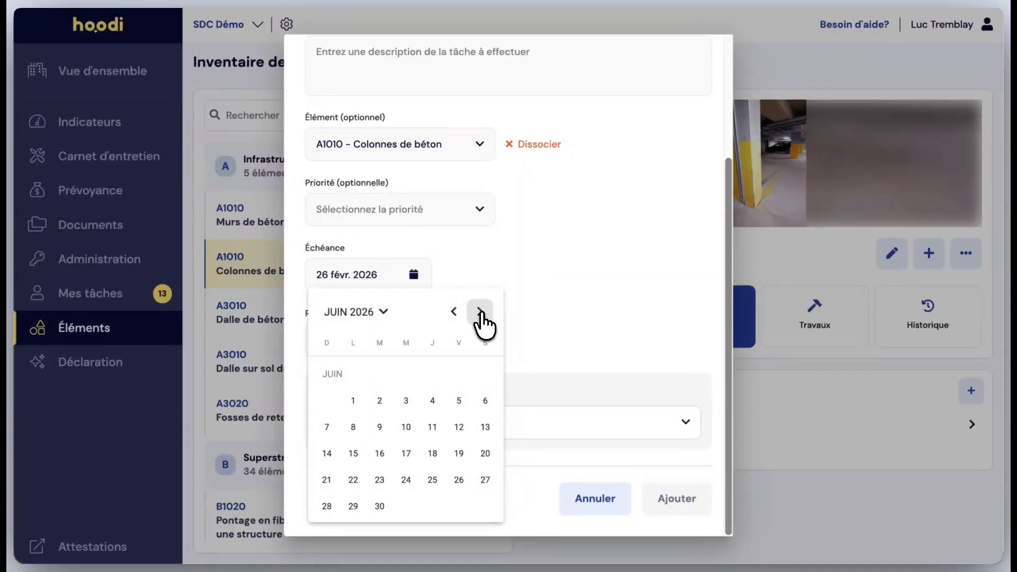
left_click(482, 268)
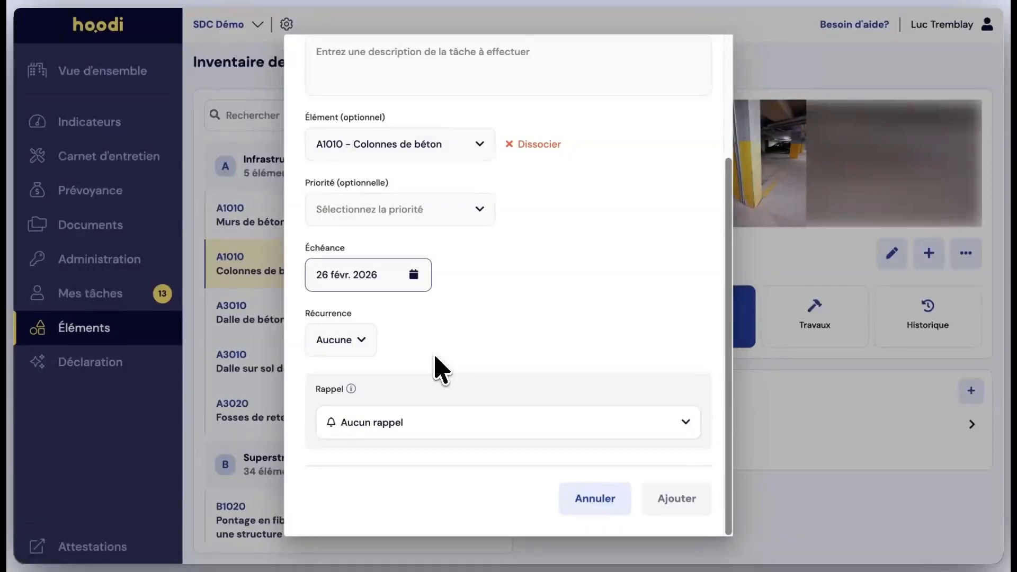
Set the task's recurrence to one or more times per year, in January, April and July.
left_click(359, 342)
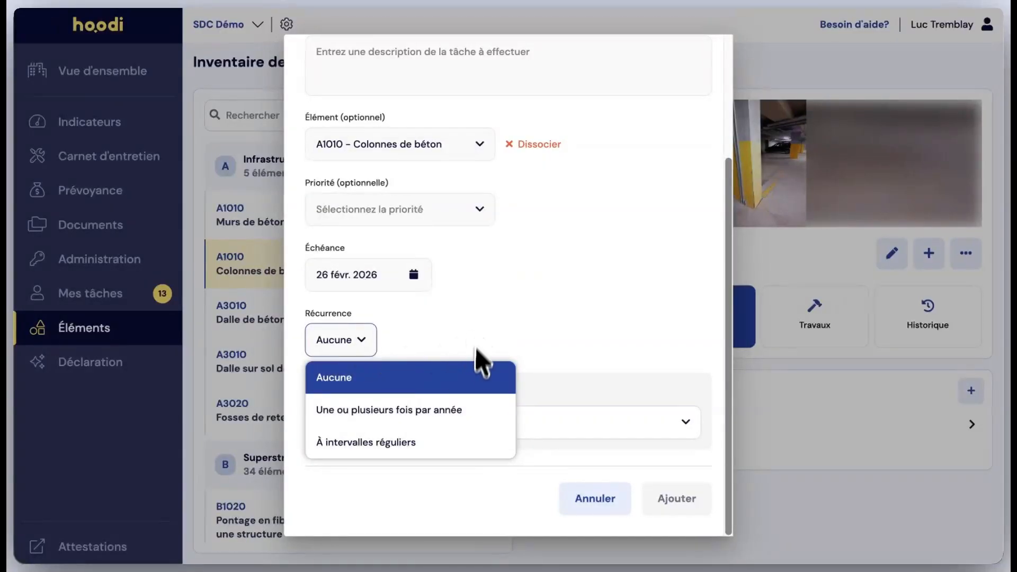
left_click(419, 413)
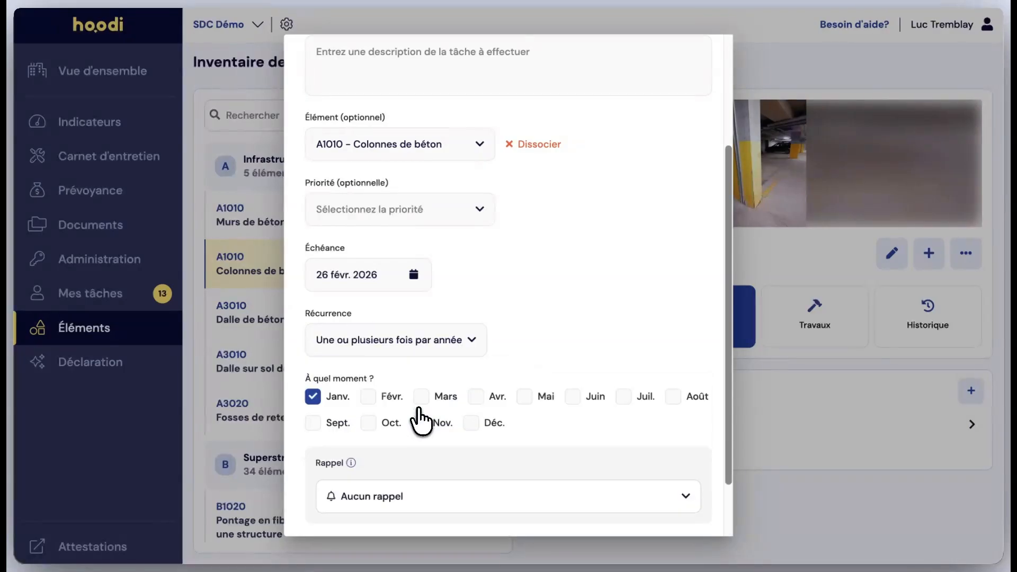
scroll(537, 371, "down", 2)
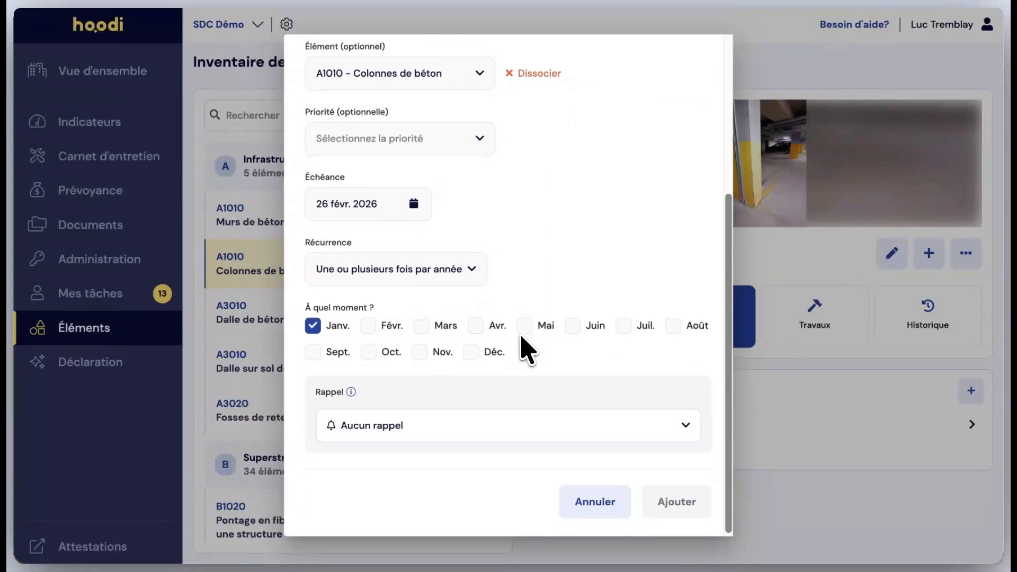
left_click(476, 323)
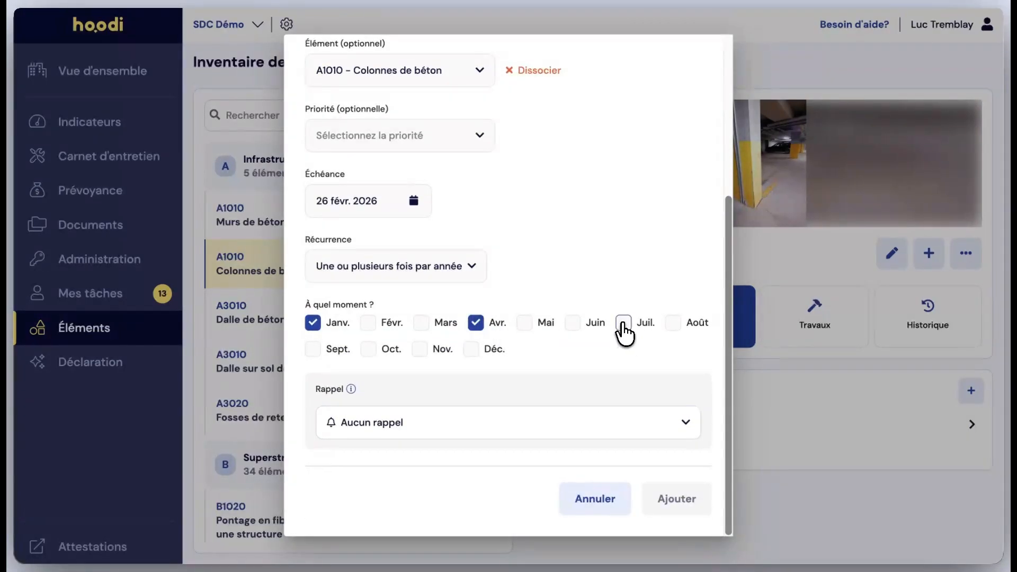
left_click(622, 325)
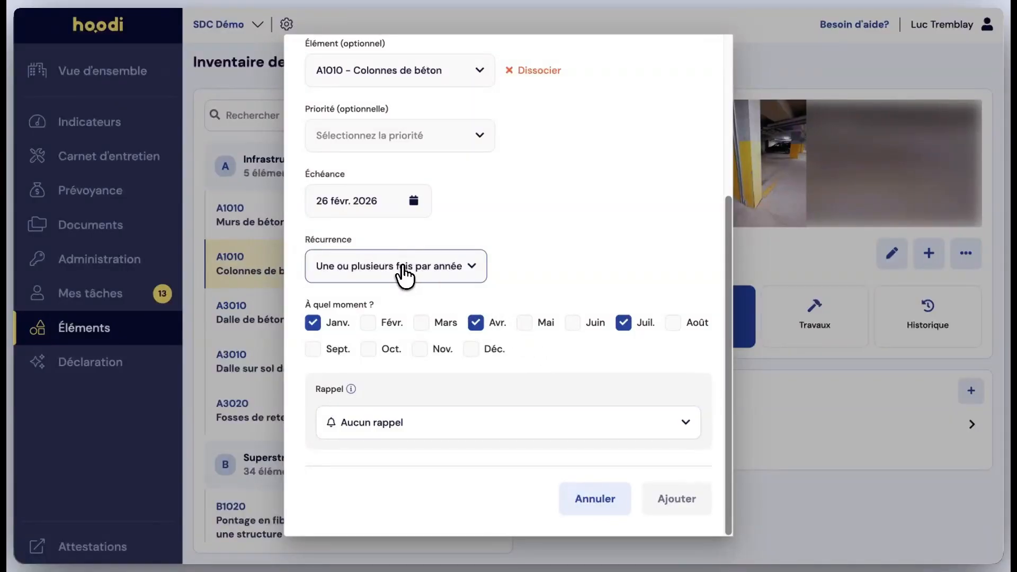
Set the task's recurrence to regular intervals, every 3 years in June, and return to the name field.
left_click(404, 273)
left_click(376, 376)
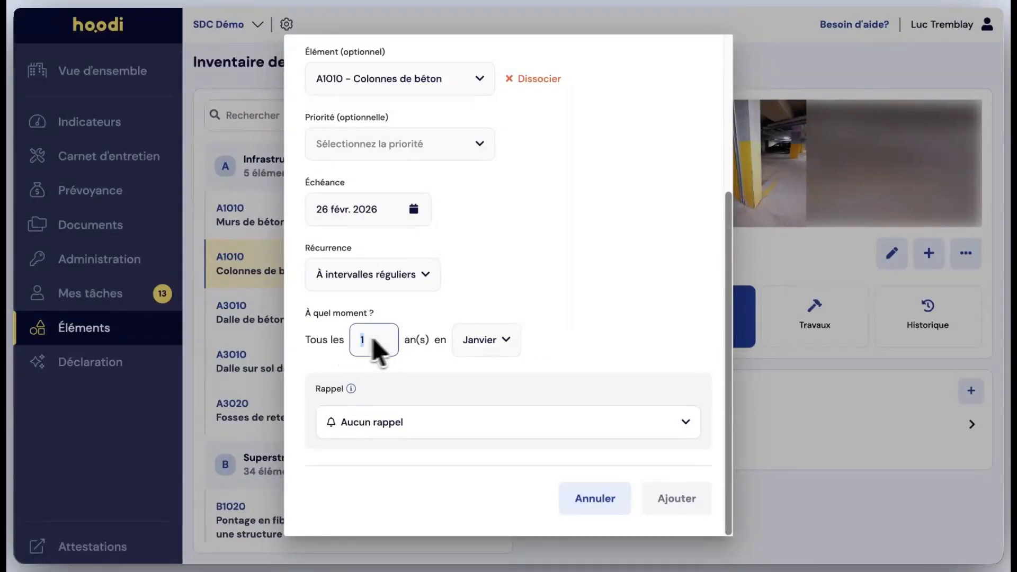
type("3")
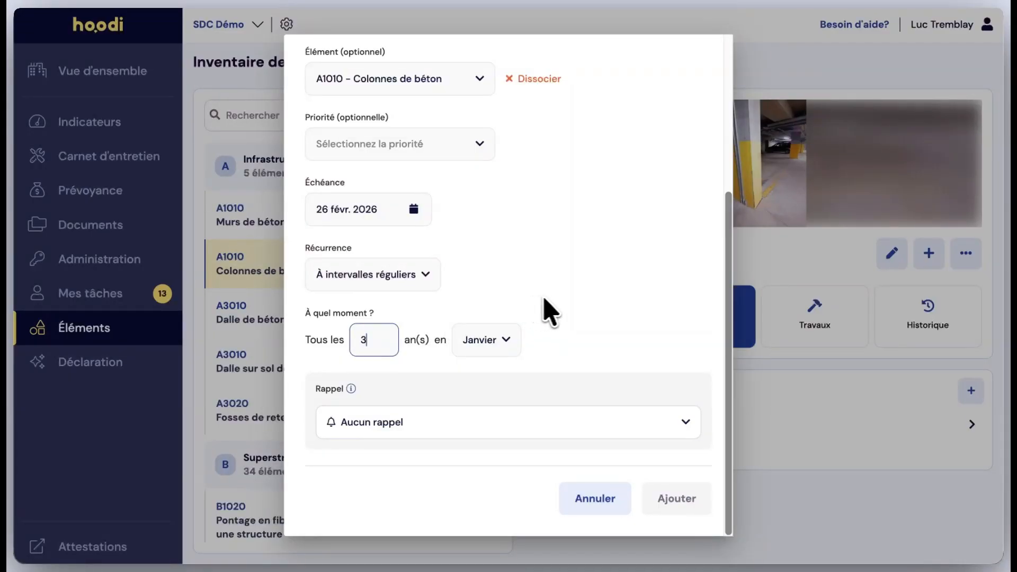
left_click(497, 335)
left_click(486, 460)
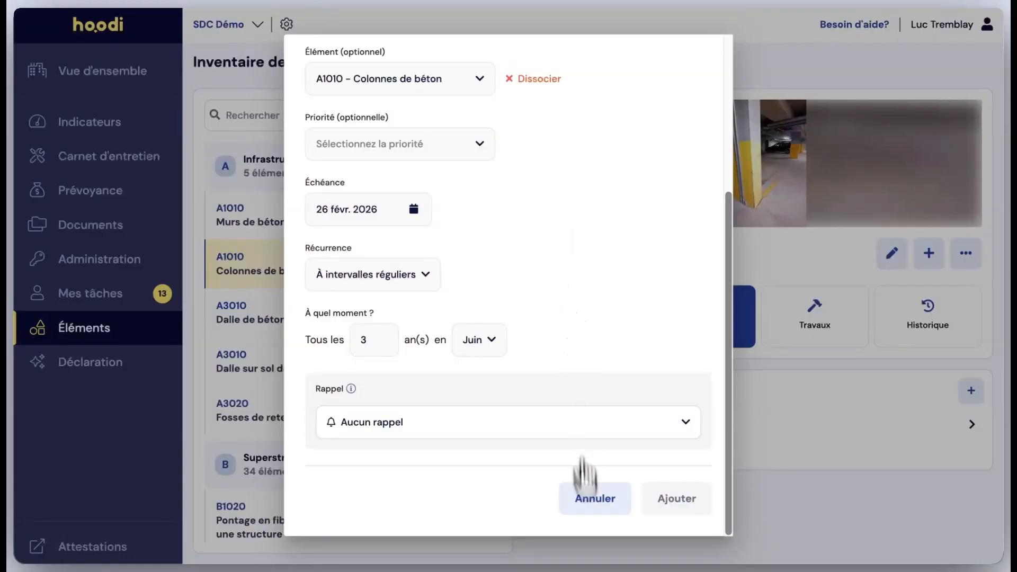
scroll(567, 347, "up", 3)
scroll(567, 350, "up", 2)
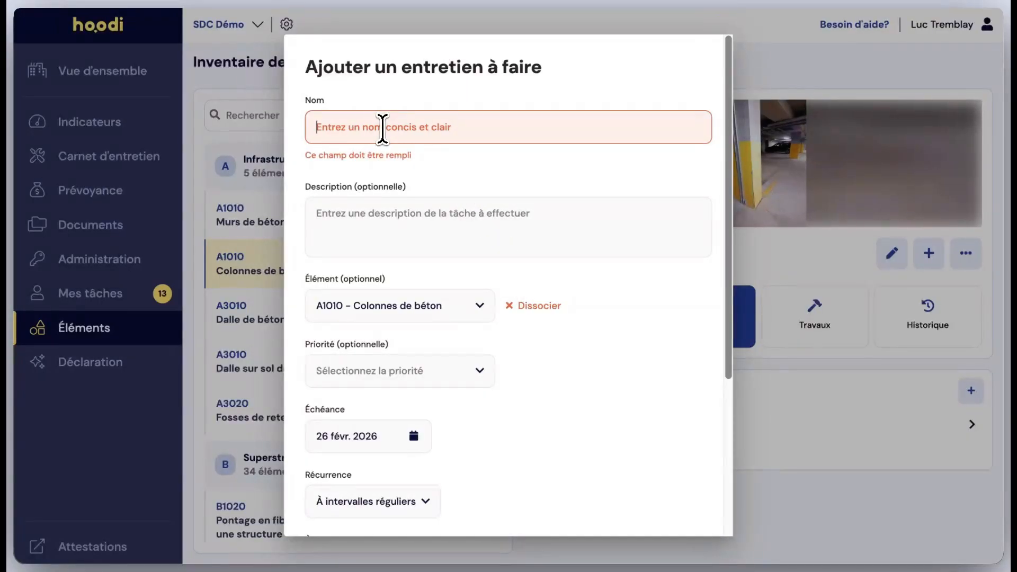
Discard the unsaved maintenance task for Colonnes de béton.
scroll(434, 306, "down", 1)
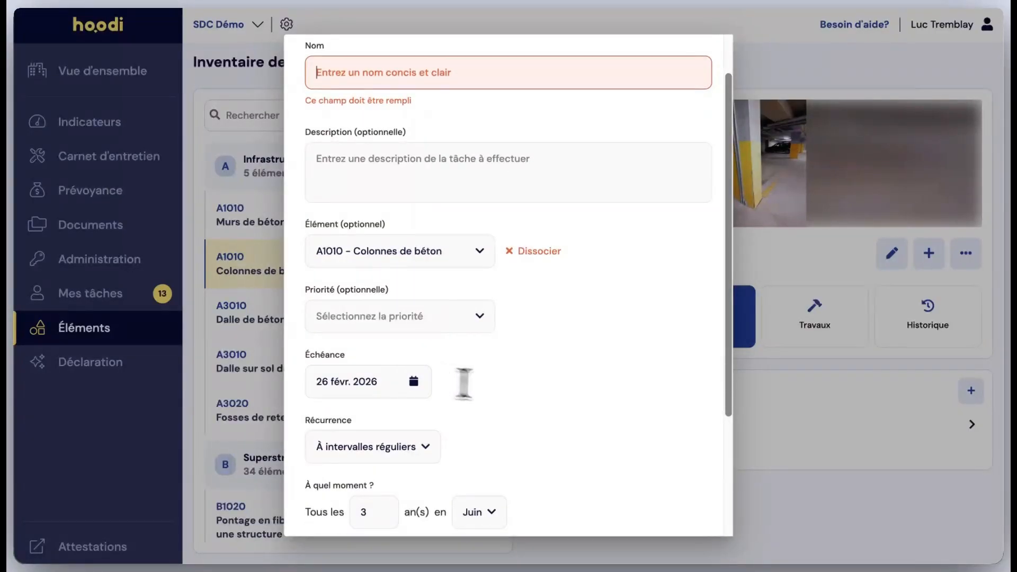
scroll(477, 386, "down", 3)
left_click(569, 513)
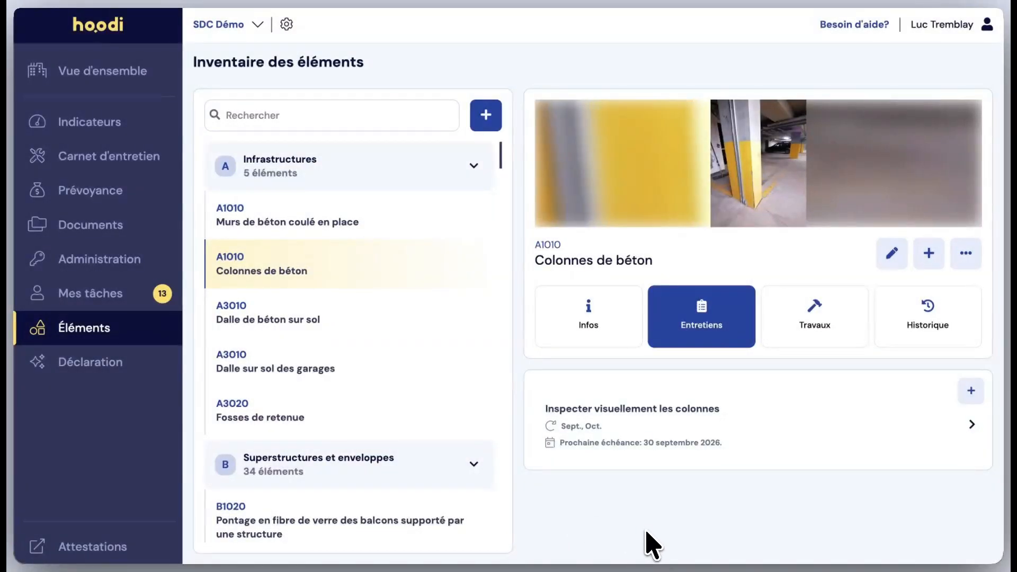
Review the recurrence settings and description of the maintenance task Inspecter visuellement les colonnes, then close it without changes.
left_click(716, 442)
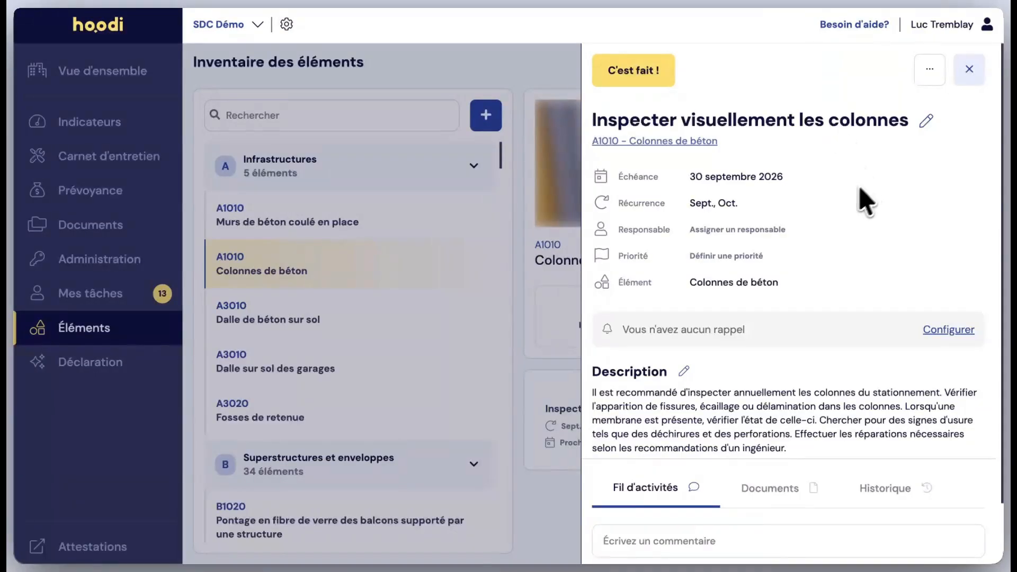
left_click(710, 204)
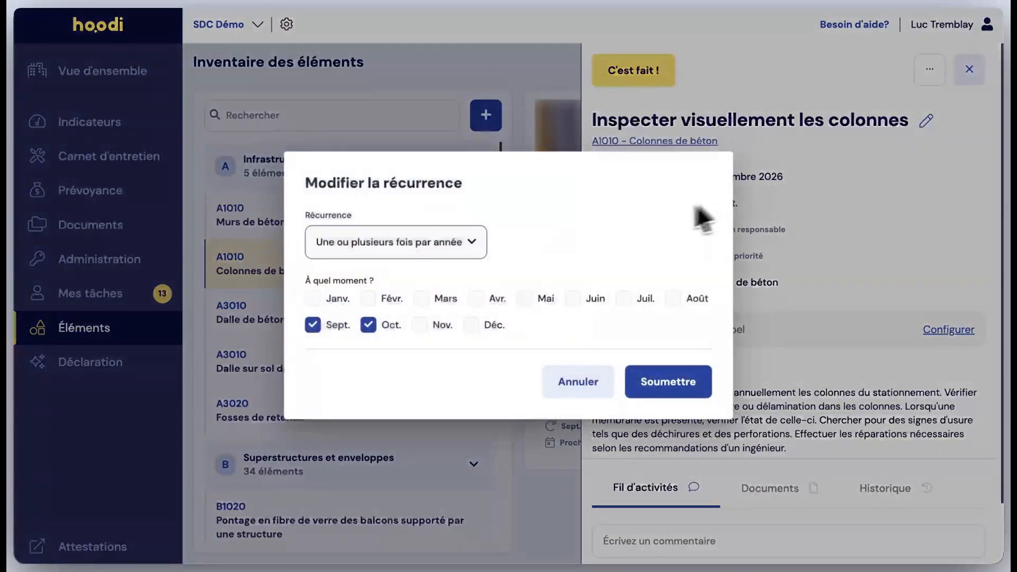
left_click(589, 379)
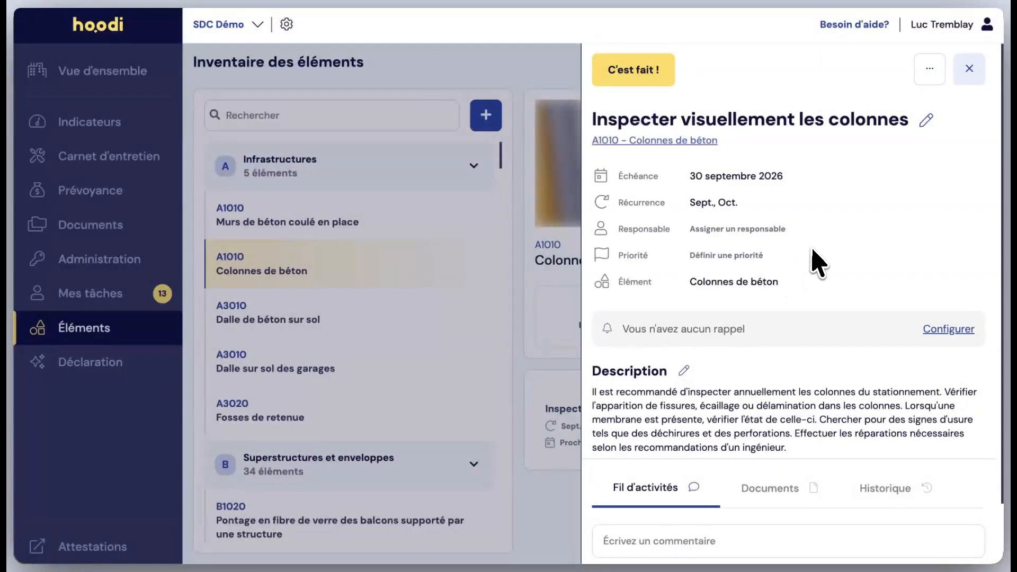
scroll(816, 261, "down", 2)
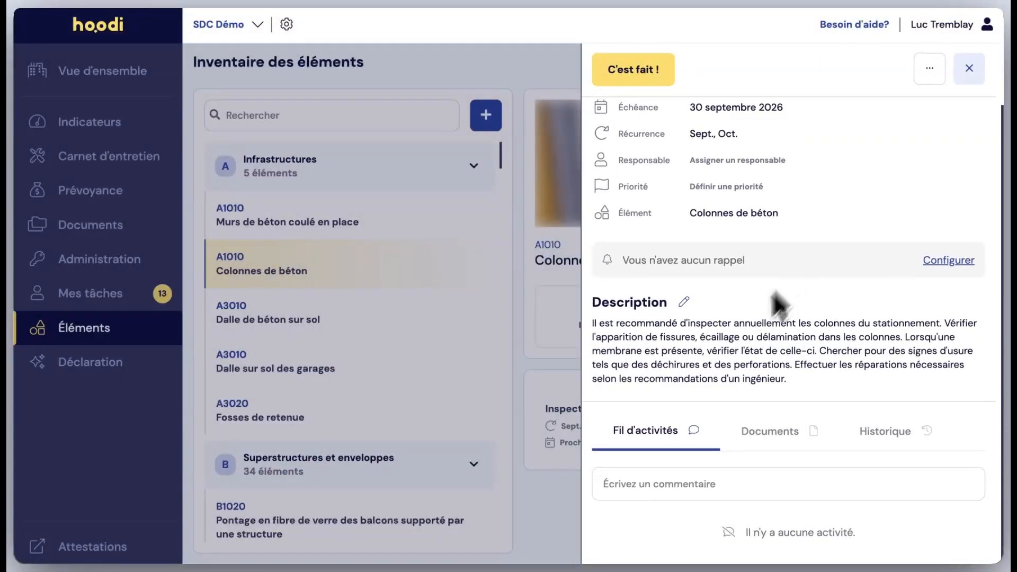
triple_click(778, 352)
left_click(970, 76)
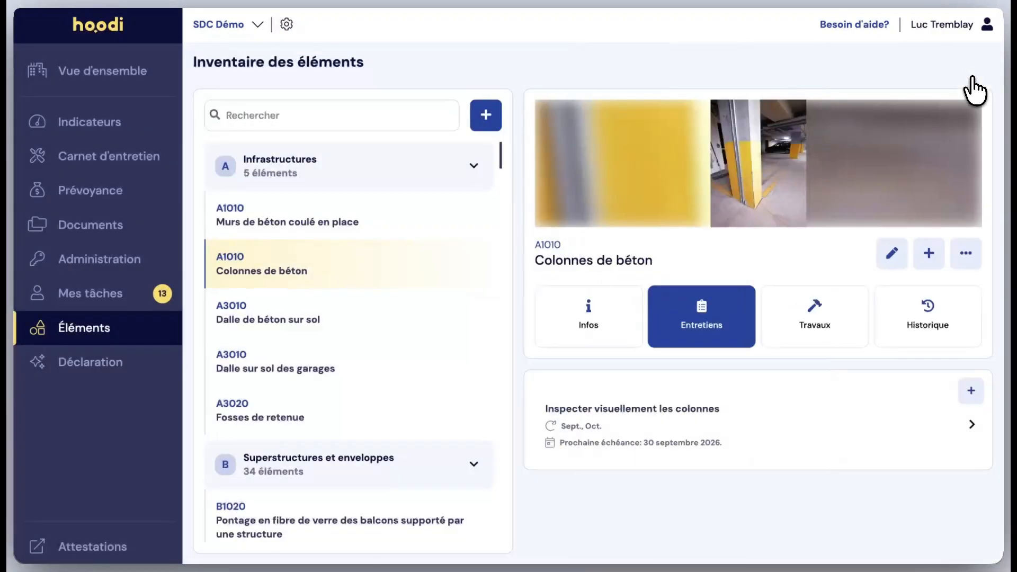
Show the planned works of Colonnes de béton and start a new work entry, leaving its name and description empty.
left_click(823, 334)
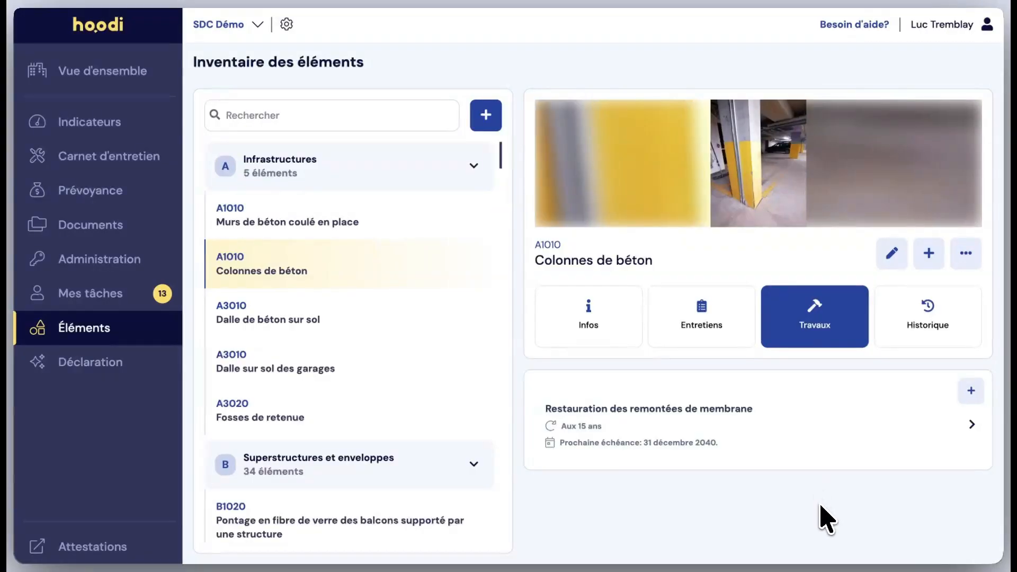
left_click(971, 391)
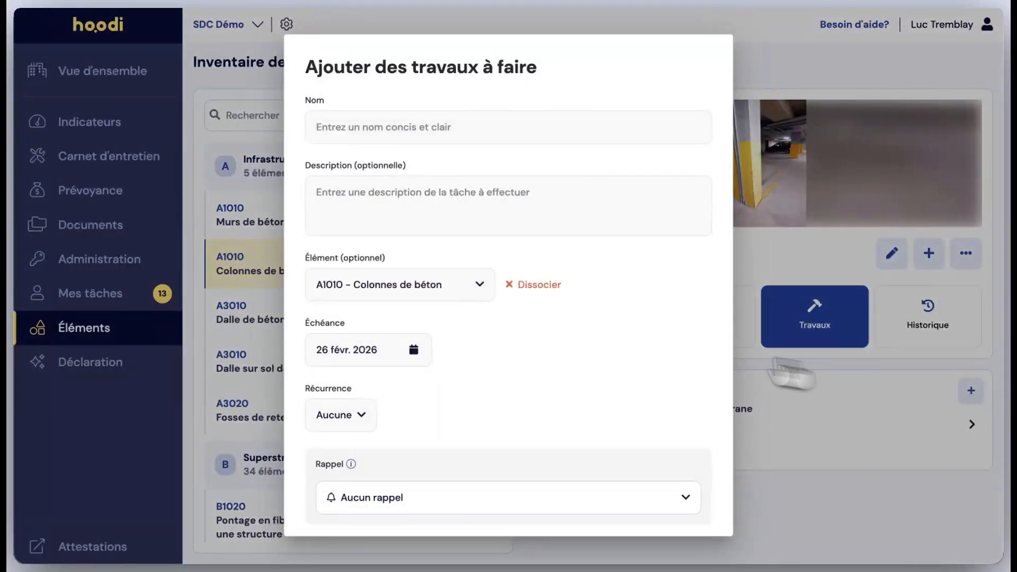
left_click(357, 133)
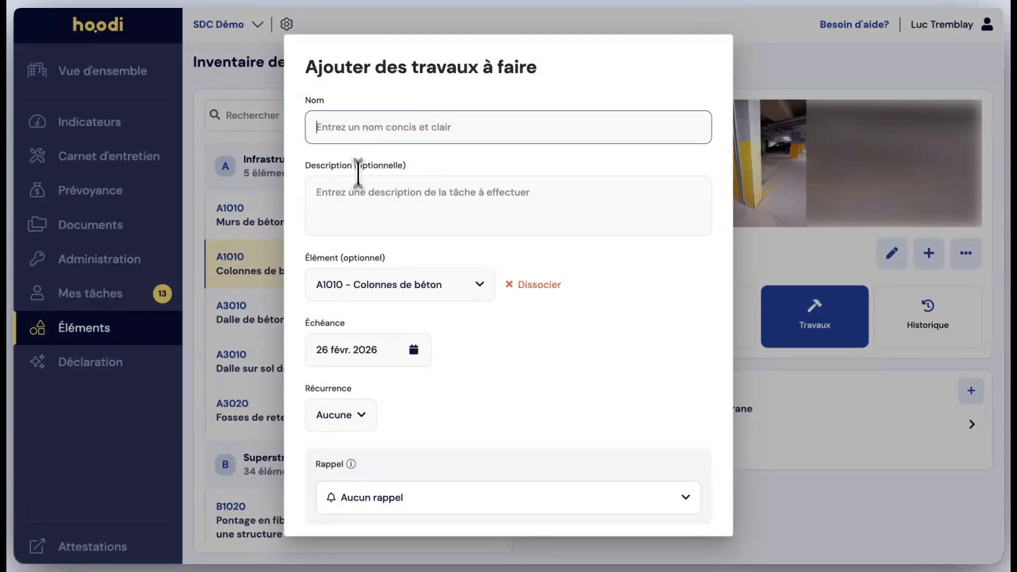
left_click(359, 199)
scroll(370, 212, "down", 2)
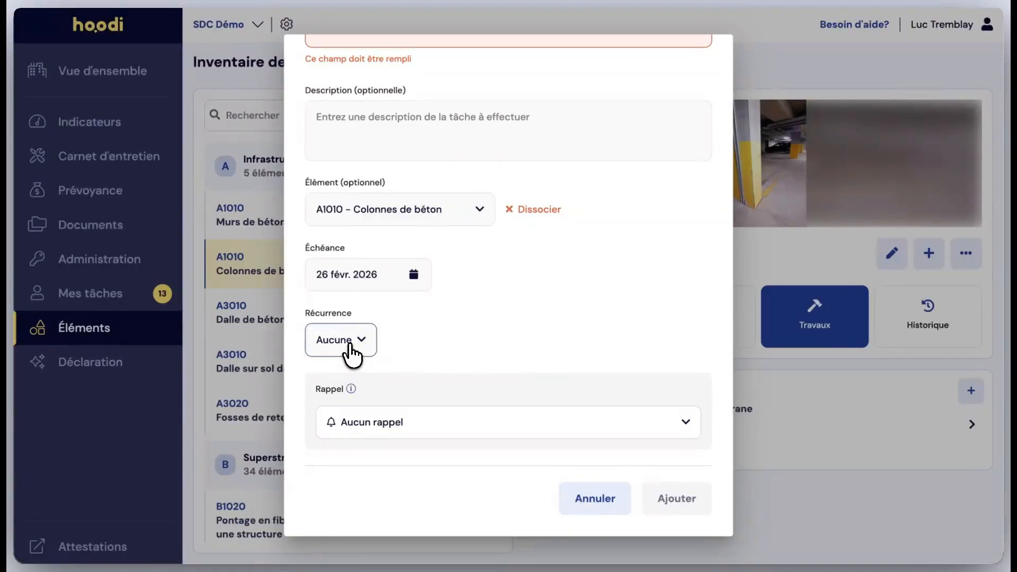
Try a regular-interval recurrence on the new work, return it to Aucune and cancel the entry.
left_click(349, 347)
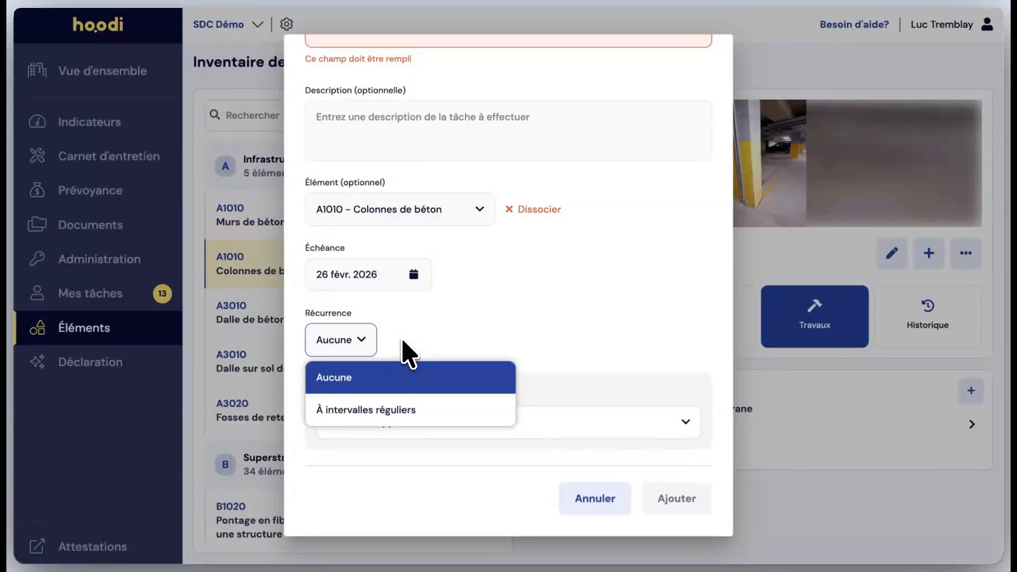
left_click(377, 410)
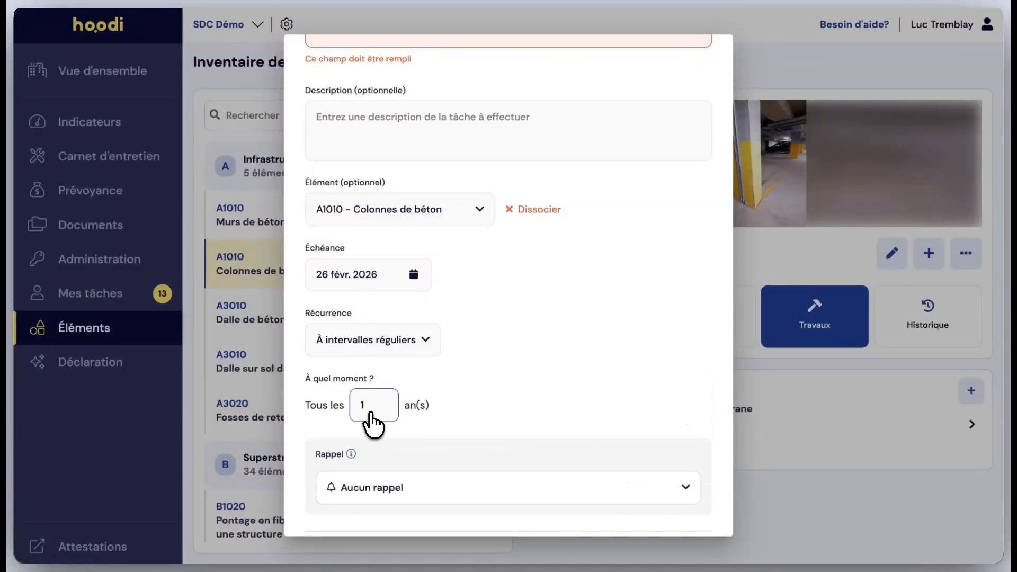
left_click(397, 344)
left_click(395, 377)
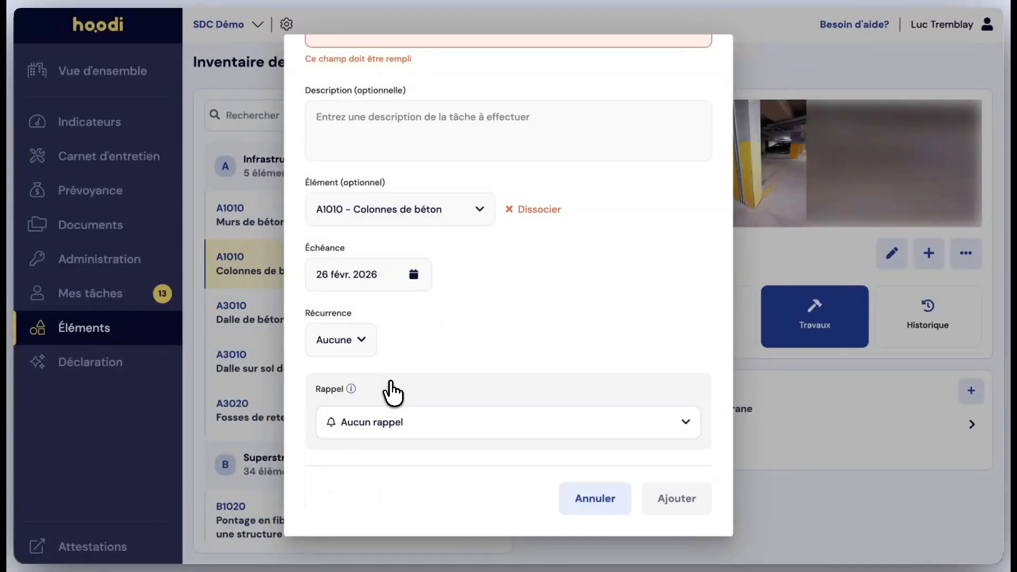
left_click(595, 498)
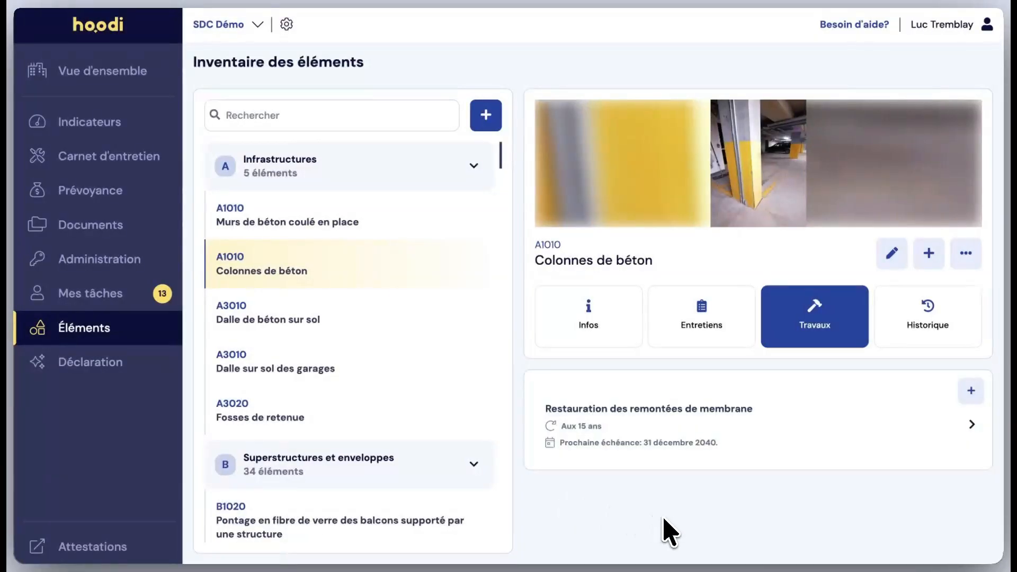
Review the details and description of the work Restauration des remontées de membrane, then close it.
left_click(665, 433)
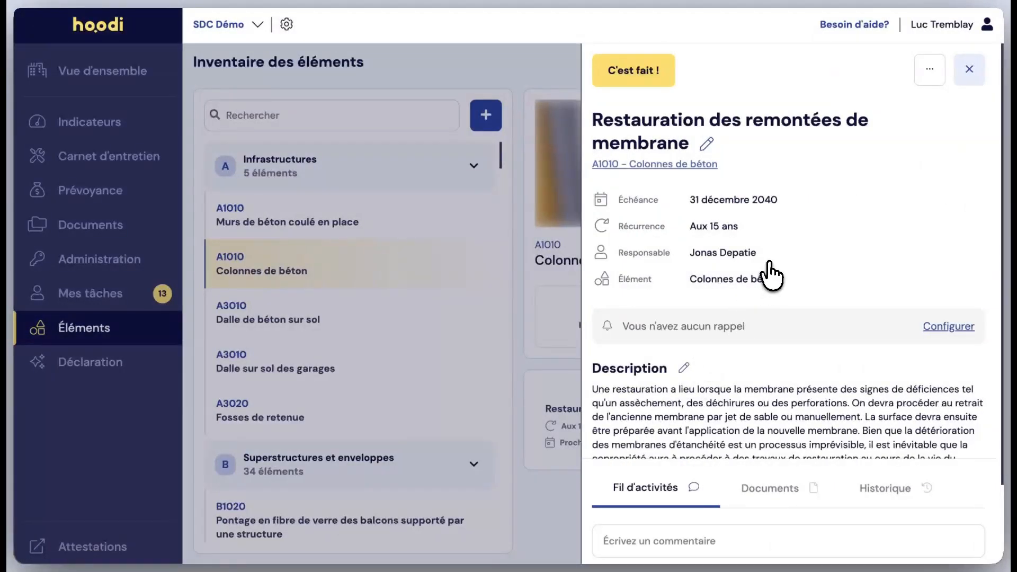
scroll(765, 268, "down", 2)
scroll(765, 268, "up", 2)
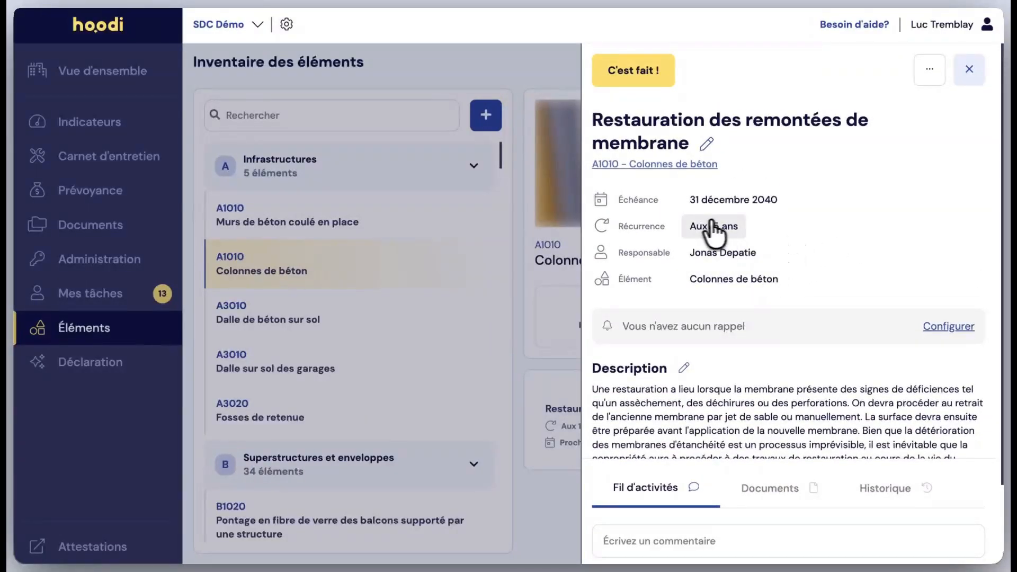
scroll(763, 286, "down", 2)
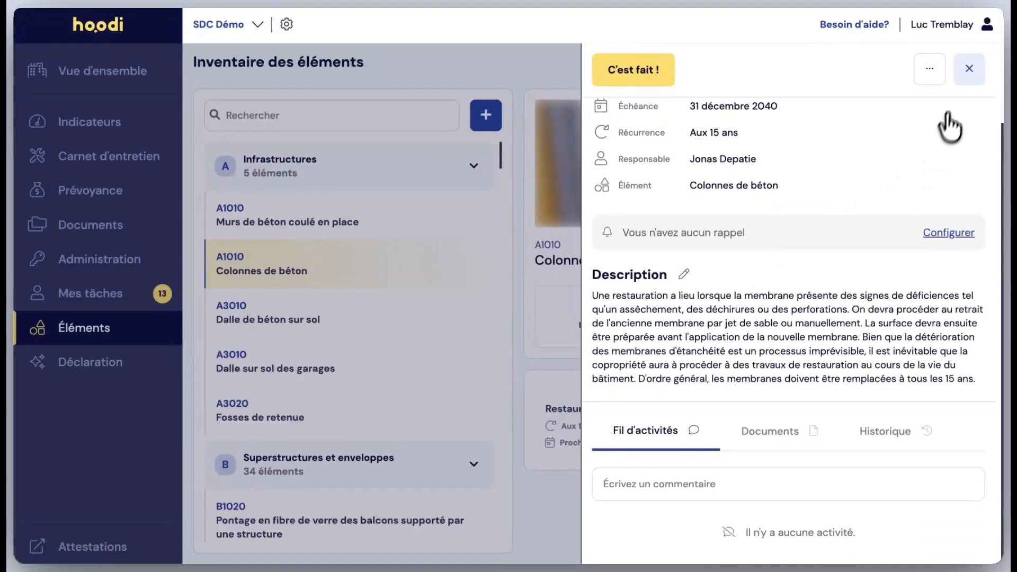
left_click(968, 69)
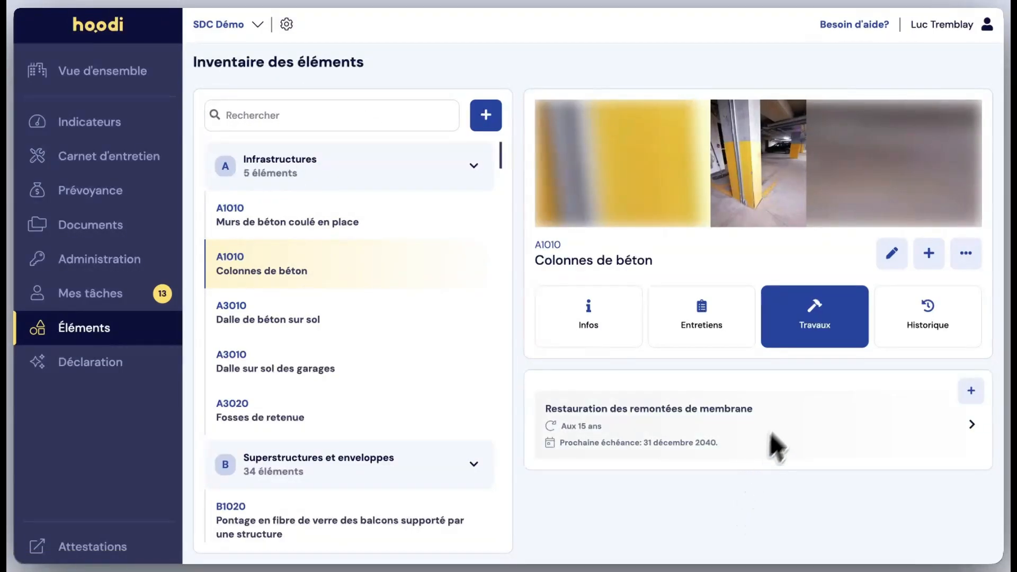
Look through the history of completed maintenance and works for Colonnes de béton, then return to its general information.
left_click(916, 318)
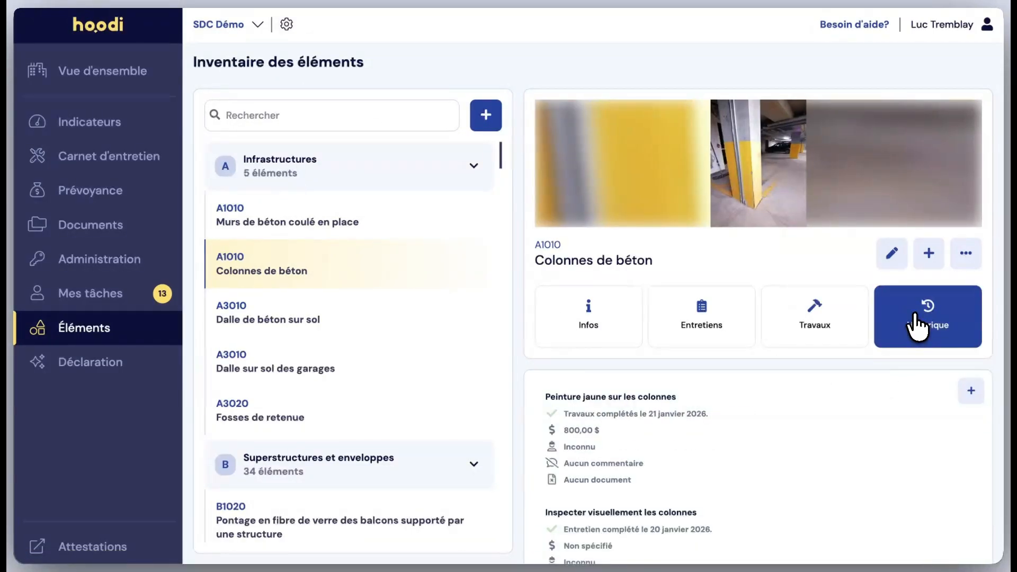
scroll(781, 427, "down", 5)
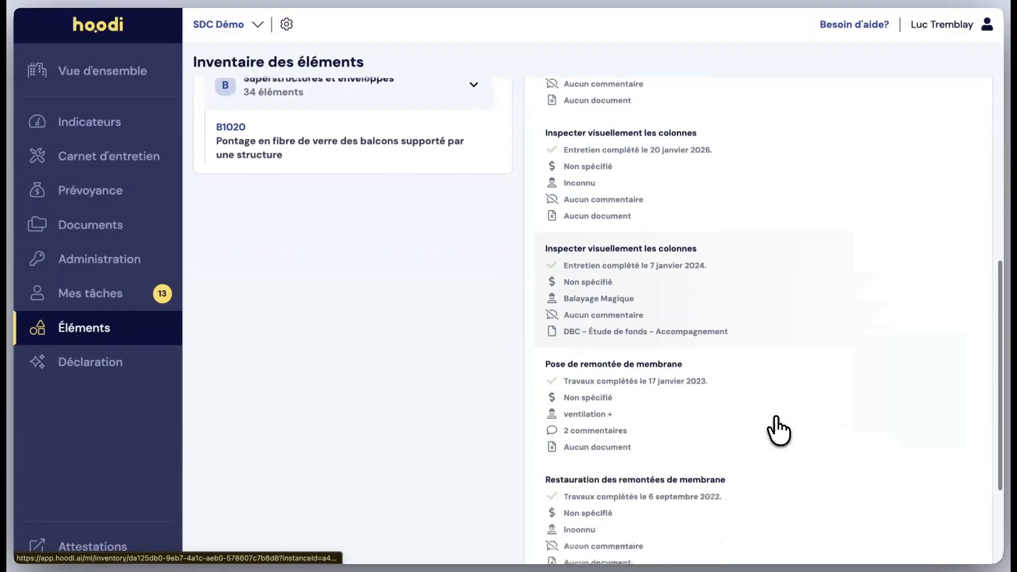
scroll(778, 423, "up", 8)
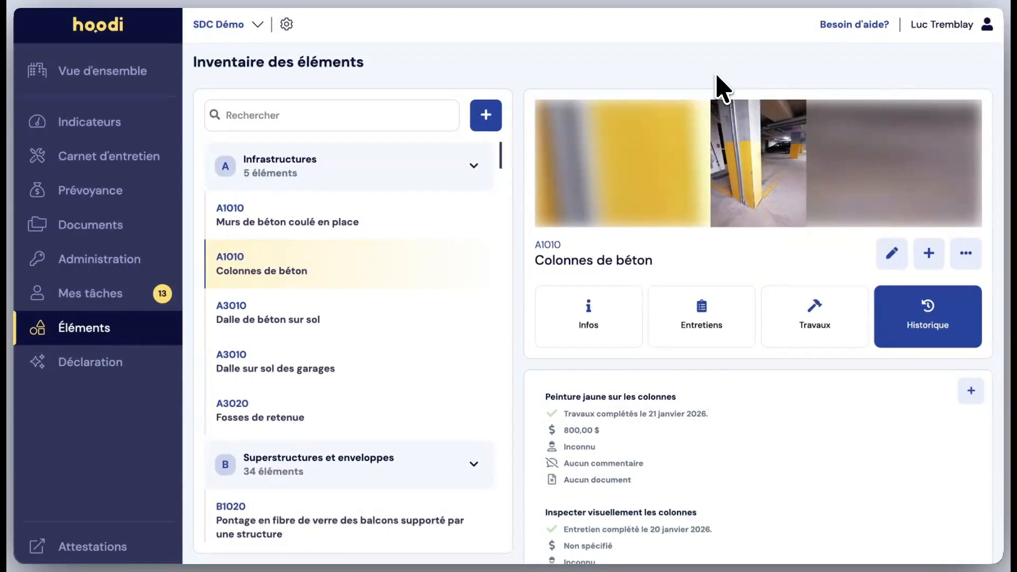
left_click(601, 329)
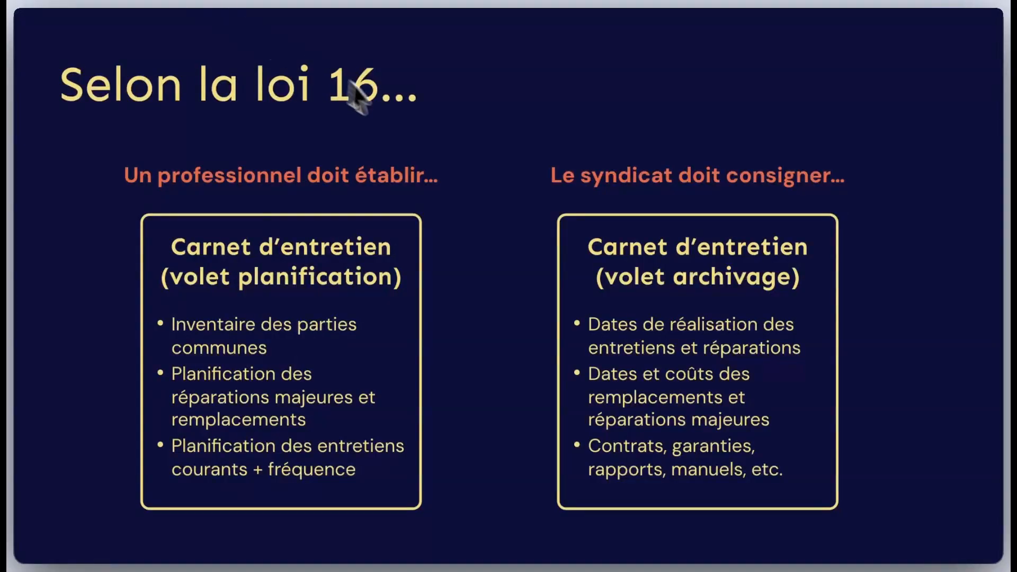
left_click(494, 161)
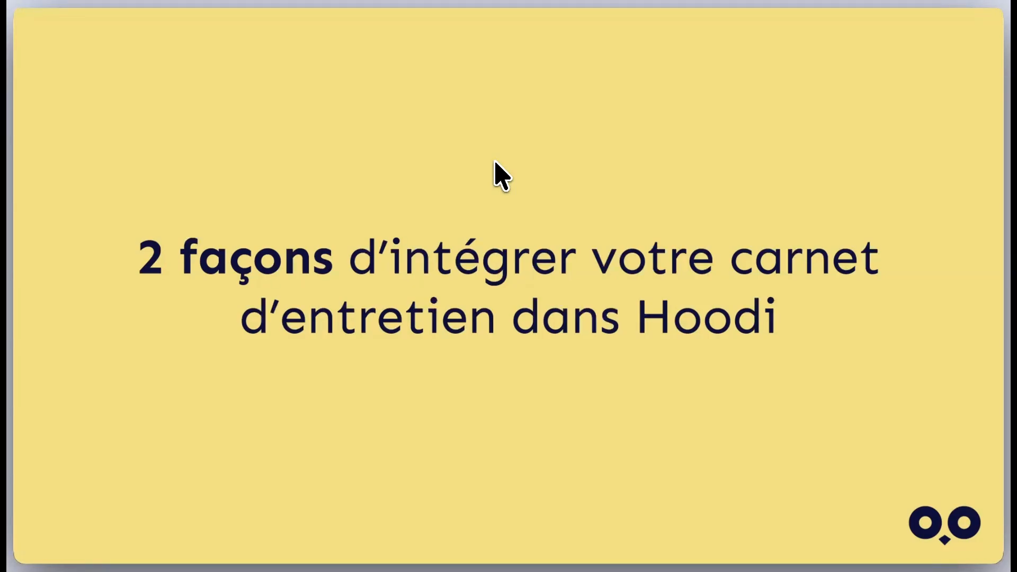
left_click(495, 161)
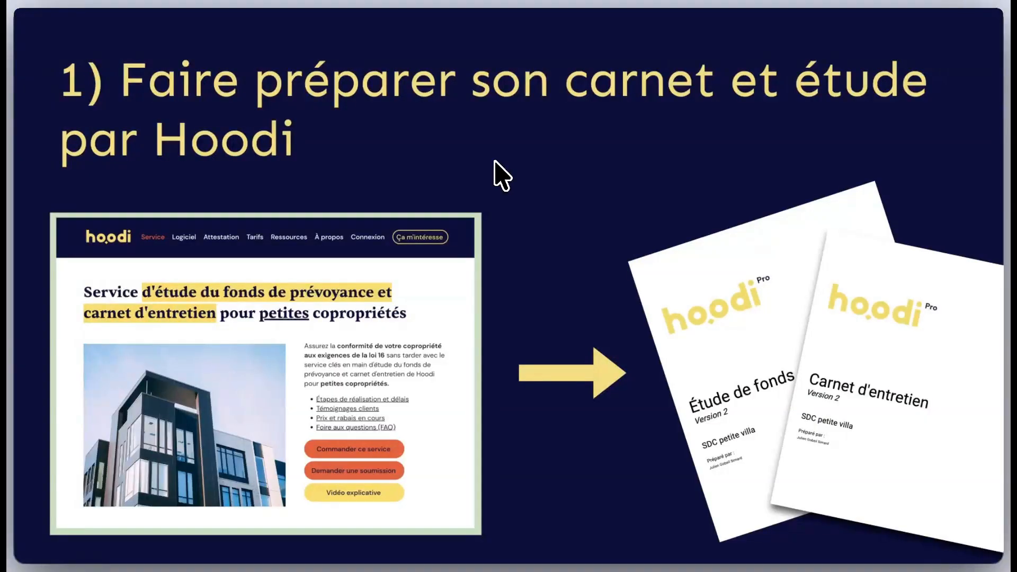